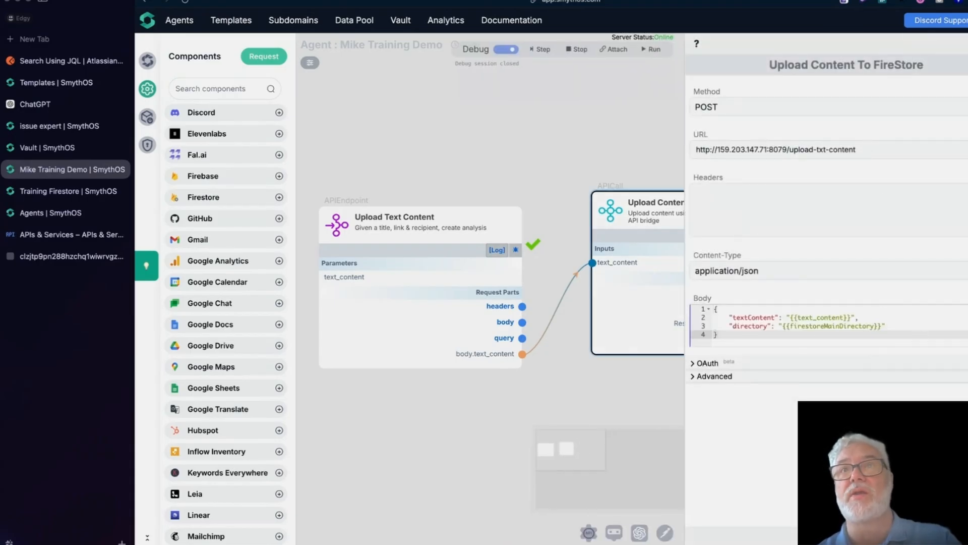
Step: Inspect the firestoreMainDirectory and text_content body placeholders, close the API call settings, and show all windows
{"action": "left_click_drag", "start_coordinate": [884, 326], "coordinate": [785, 323]}
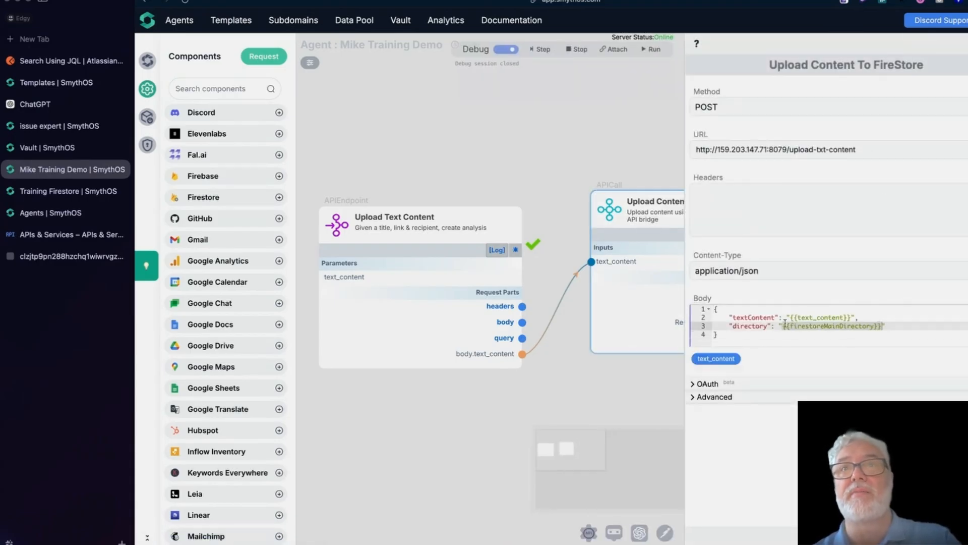
{"action": "double_click", "coordinate": [804, 317]}
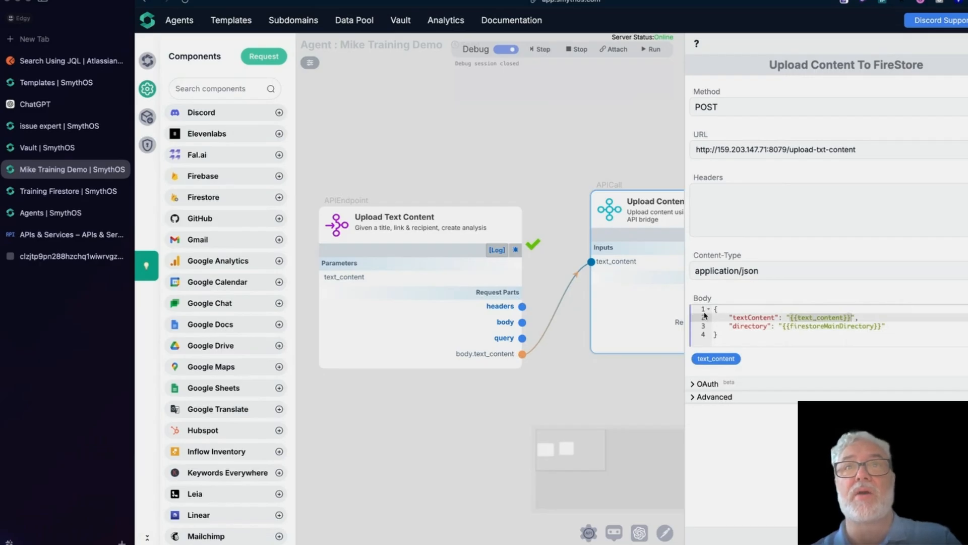
{"action": "left_click", "coordinate": [753, 445]}
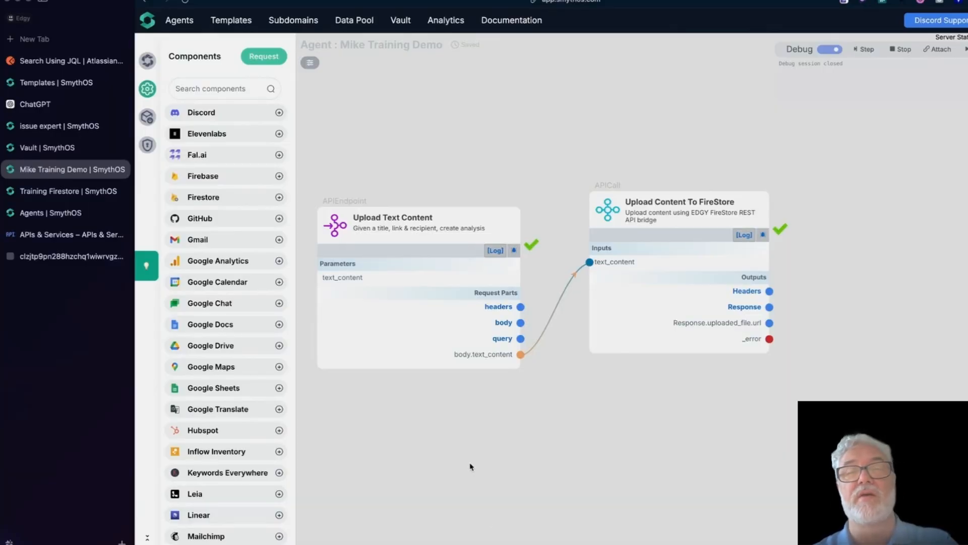
{"action": "key", "text": "ctrl+Up"}
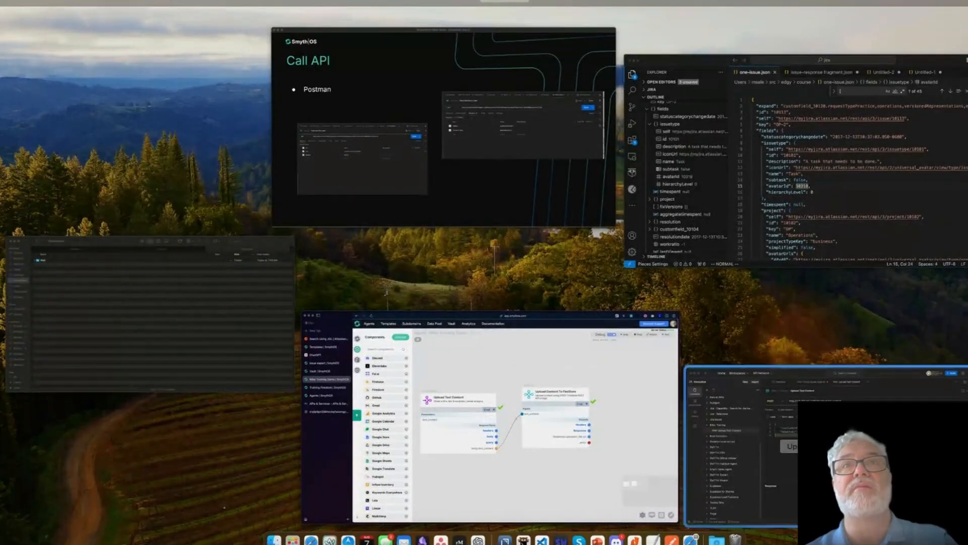
Step: Bring Postman forward, reposition and resize it, and open the Upload Text Content upload-txt-content request
{"action": "left_click", "coordinate": [798, 394]}
{"action": "left_click_drag", "start_coordinate": [645, 136], "coordinate": [548, 82]}
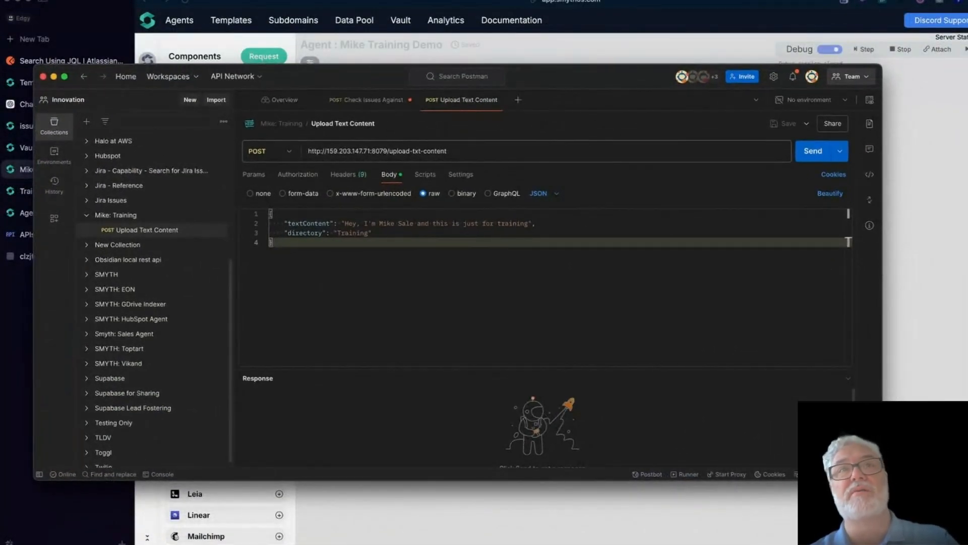
{"action": "left_click_drag", "start_coordinate": [882, 479], "coordinate": [818, 544]}
{"action": "left_click", "coordinate": [121, 296]}
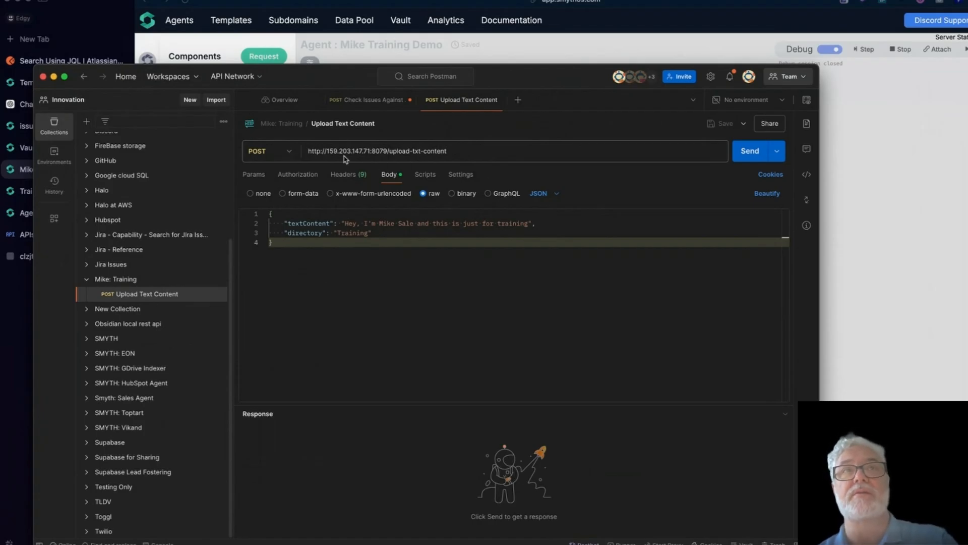
{"action": "left_click_drag", "start_coordinate": [392, 150], "coordinate": [457, 152]}
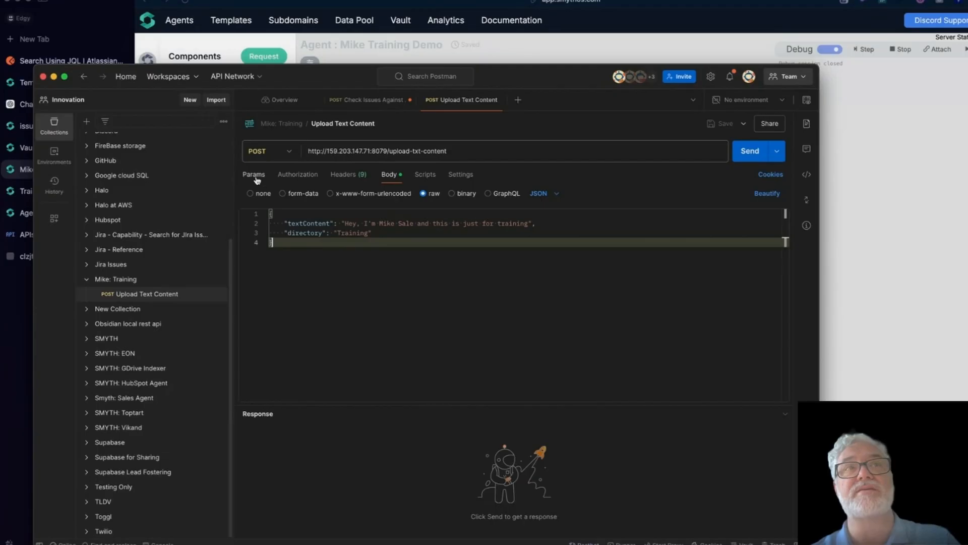
Step: Check the request's query parameters and authorization type, leaving the auth type unchanged
{"action": "left_click", "coordinate": [256, 177]}
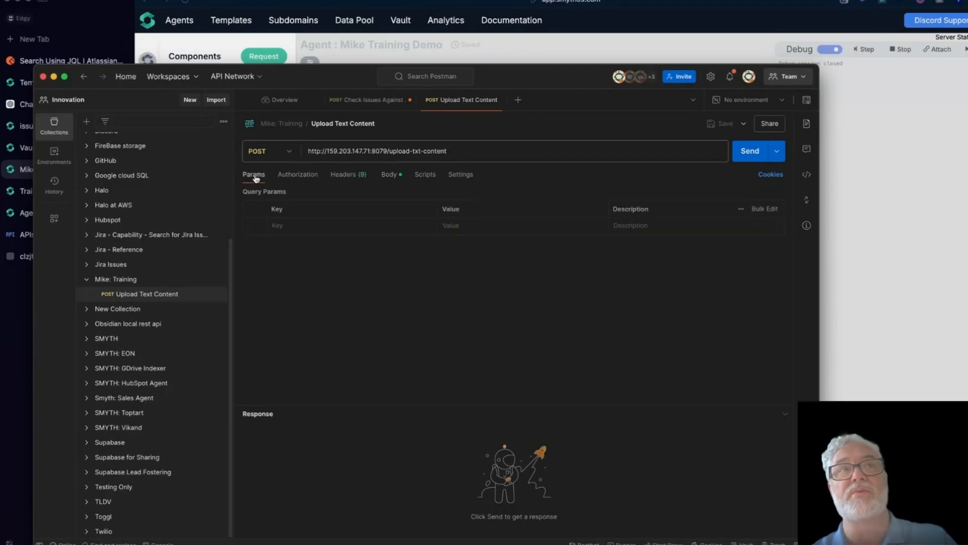
{"action": "left_click", "coordinate": [285, 176]}
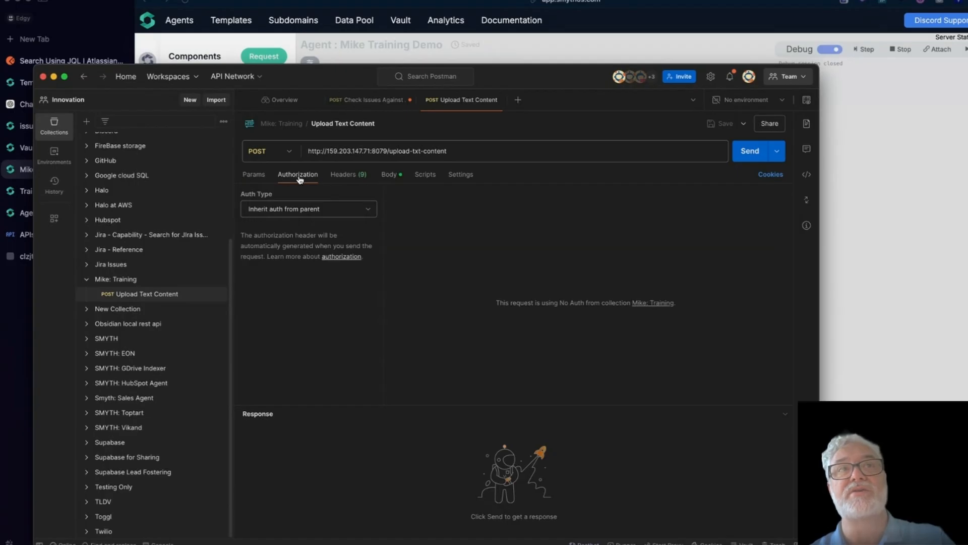
{"action": "left_click", "coordinate": [326, 211]}
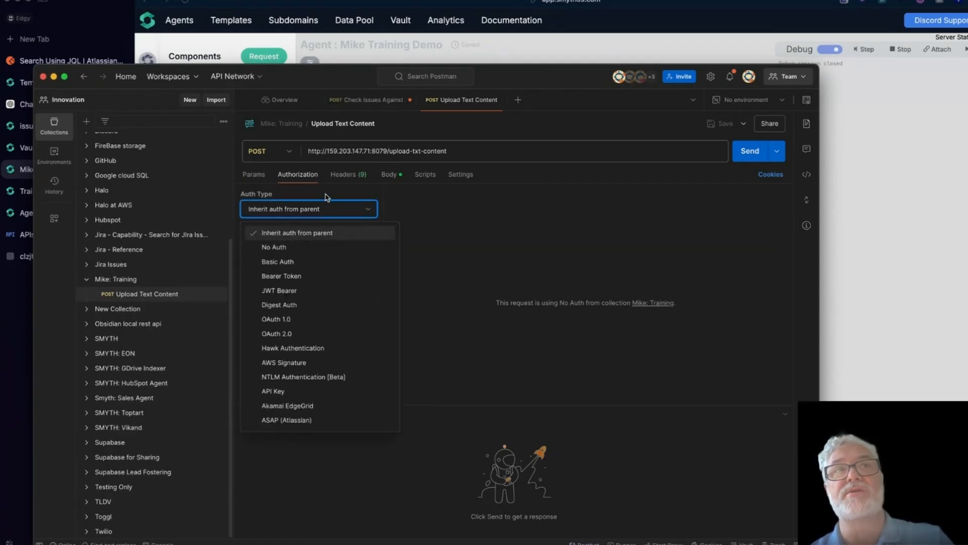
{"action": "left_click", "coordinate": [326, 194]}
Step: Review the headers and the JSON body with textContent and directory 'Training'
{"action": "left_click", "coordinate": [347, 175]}
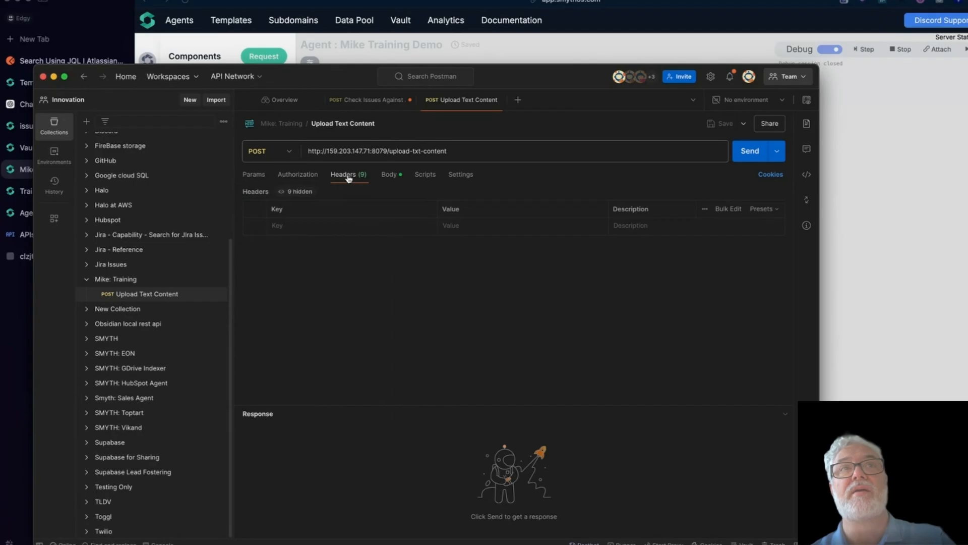
{"action": "left_click", "coordinate": [389, 175]}
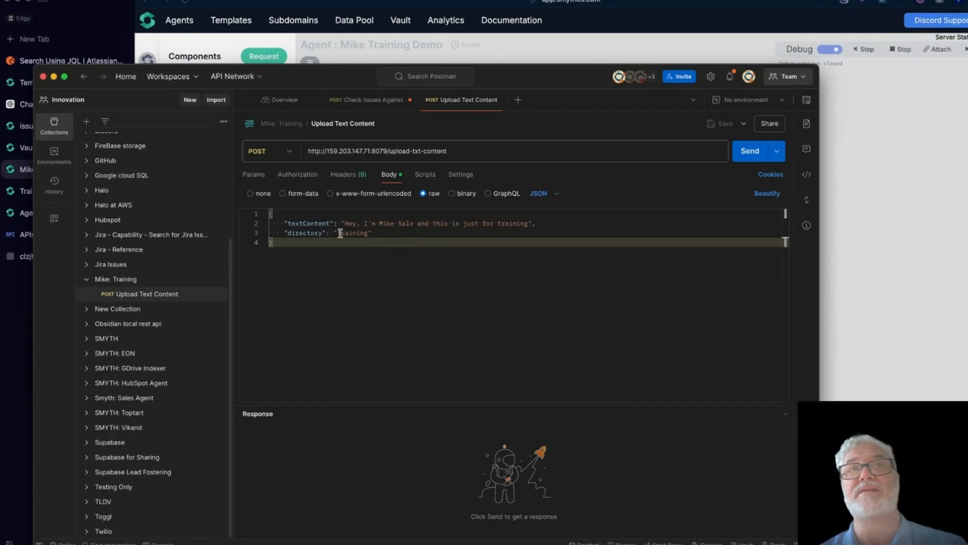
{"action": "double_click", "coordinate": [457, 153]}
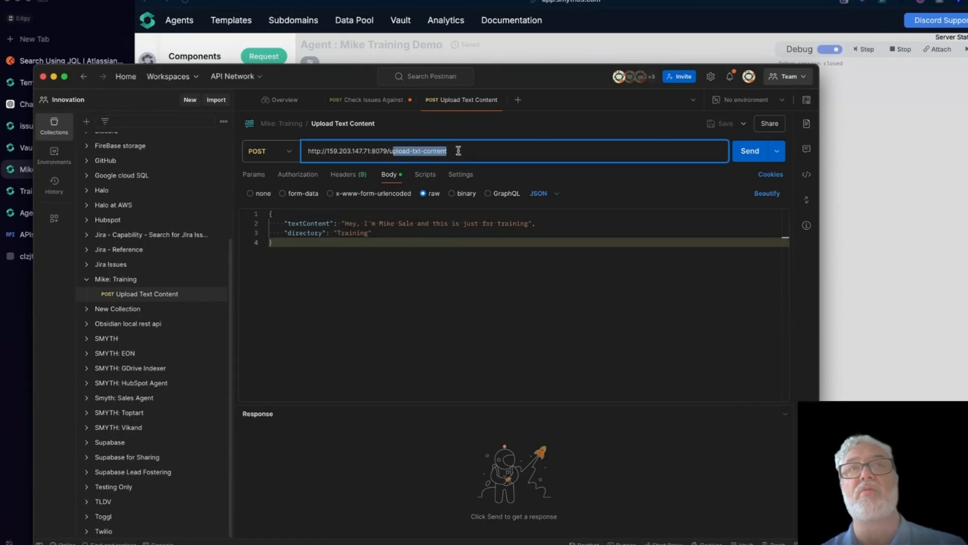
{"action": "left_click", "coordinate": [458, 151]}
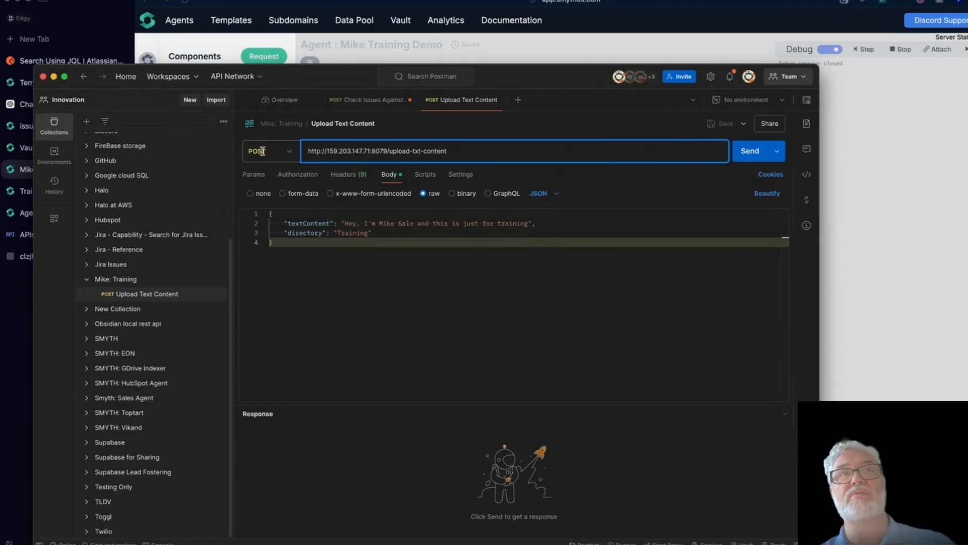
Step: Add a username=mike query parameter to the Upload Text Content URL
{"action": "left_click", "coordinate": [392, 175]}
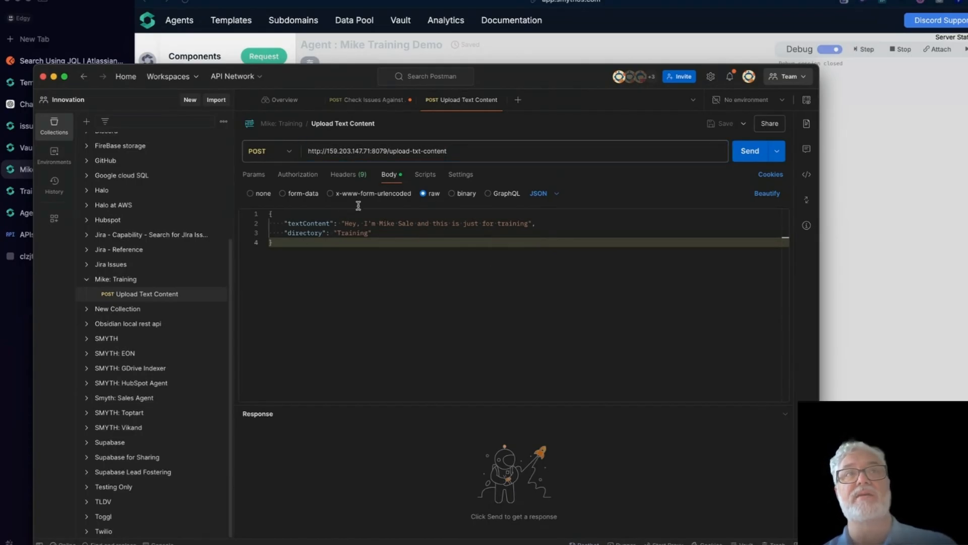
{"action": "left_click", "coordinate": [253, 175]}
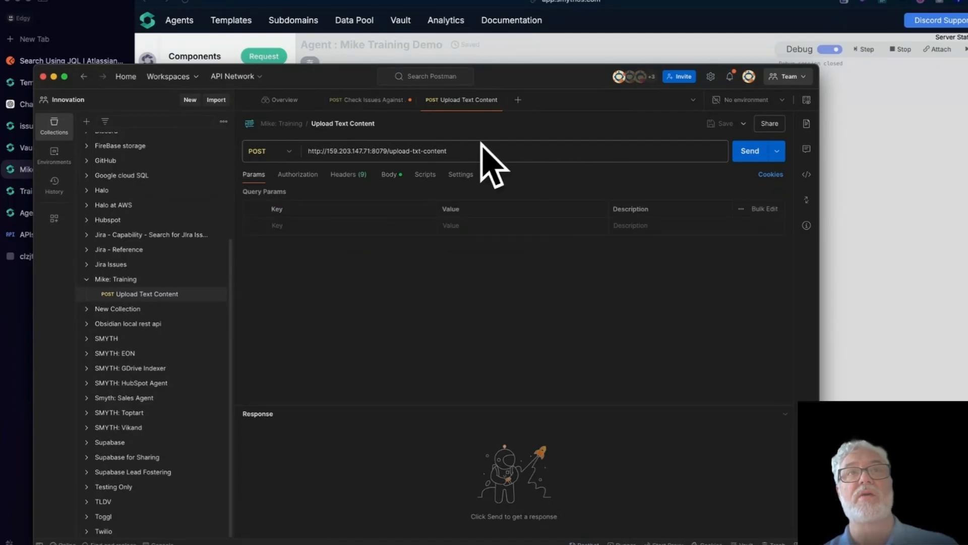
{"action": "left_click", "coordinate": [454, 151]}
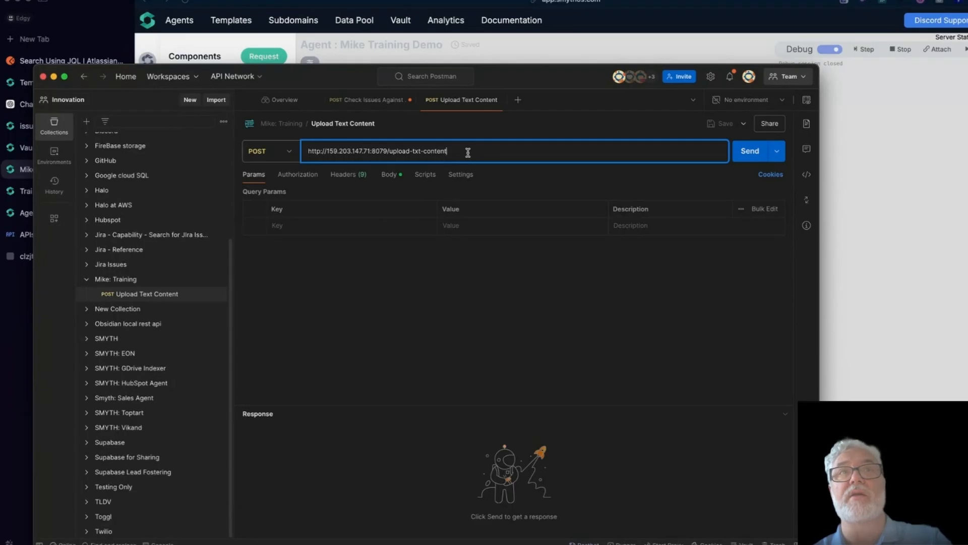
{"action": "type", "text": "?"}
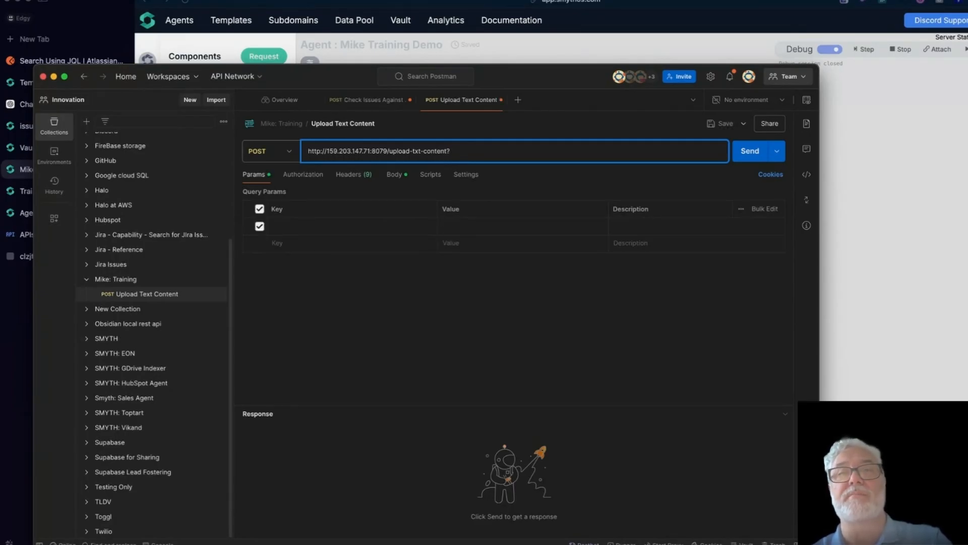
{"action": "type", "text": "username"}
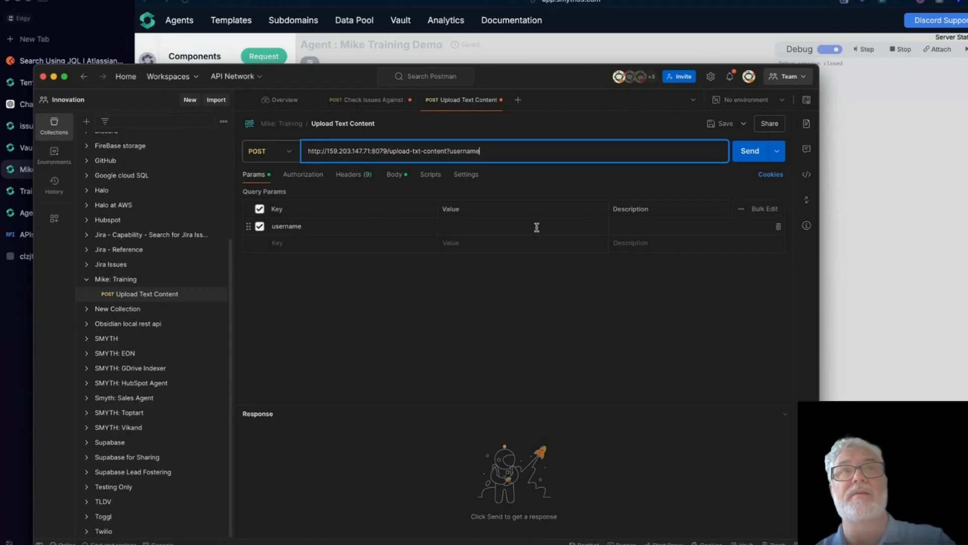
{"action": "left_click", "coordinate": [511, 227]}
{"action": "type", "text": "mike"}
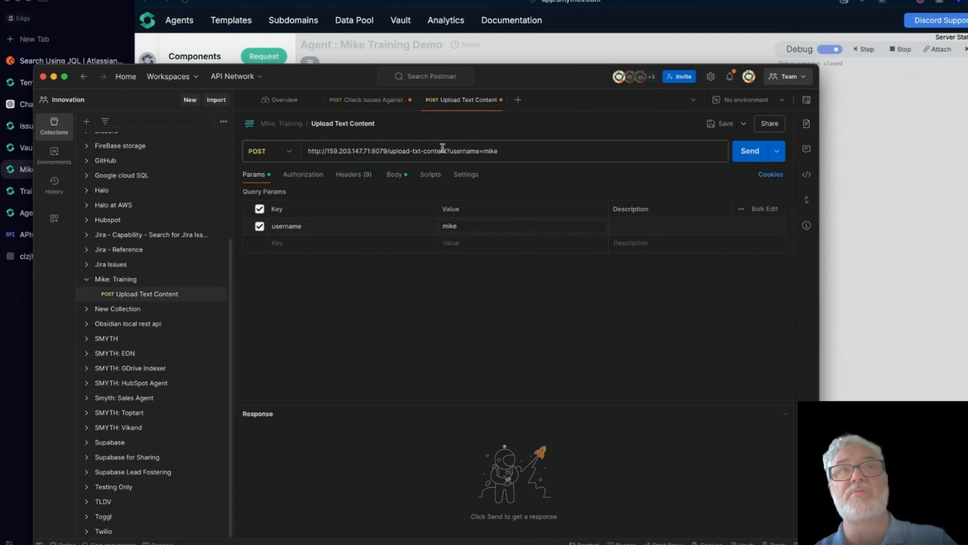
Step: Delete the username query string from the URL and bring up the authorization types list
{"action": "left_click_drag", "start_coordinate": [446, 151], "coordinate": [522, 153]}
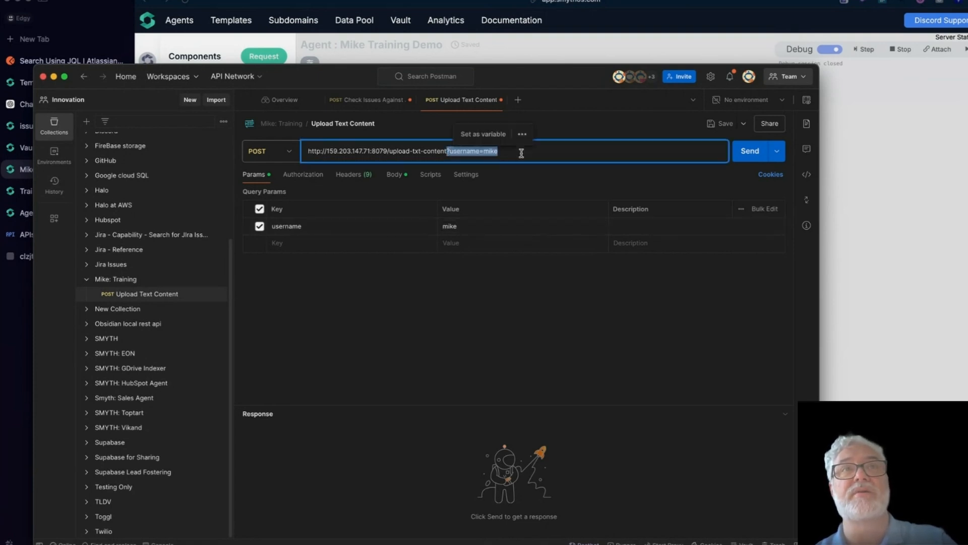
{"action": "key", "text": "BackSpace"}
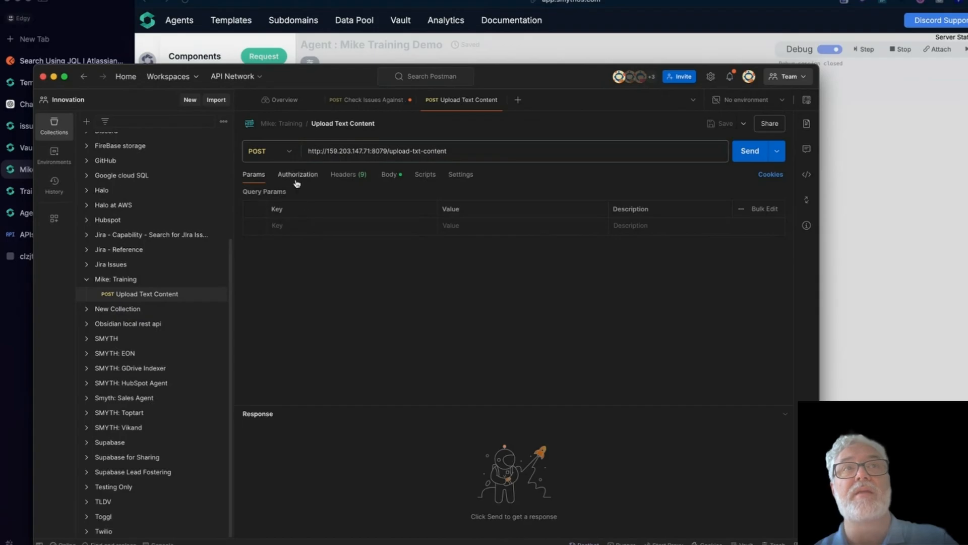
{"action": "left_click", "coordinate": [297, 177]}
{"action": "left_click", "coordinate": [324, 210]}
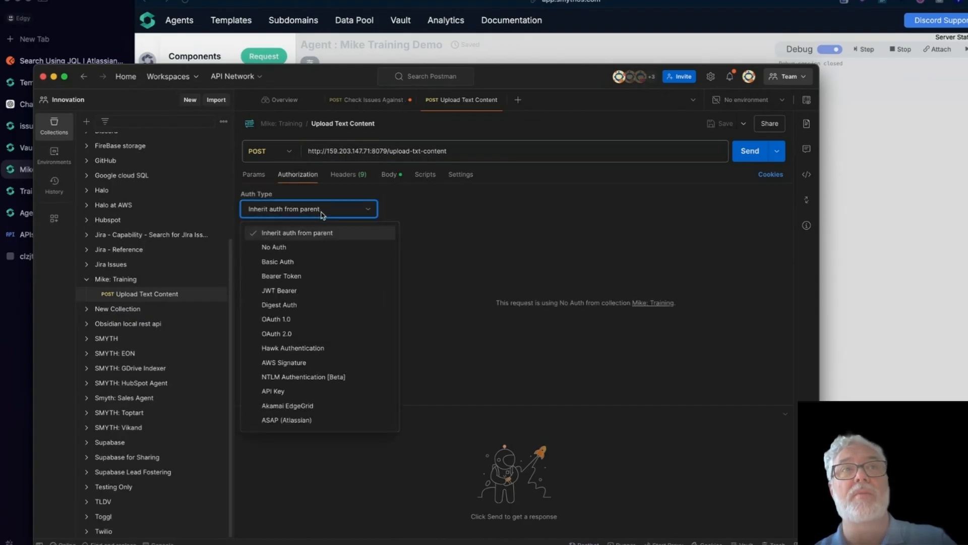
Step: Set the request's authorization to Bearer Token and look at its headers
{"action": "left_click", "coordinate": [322, 280]}
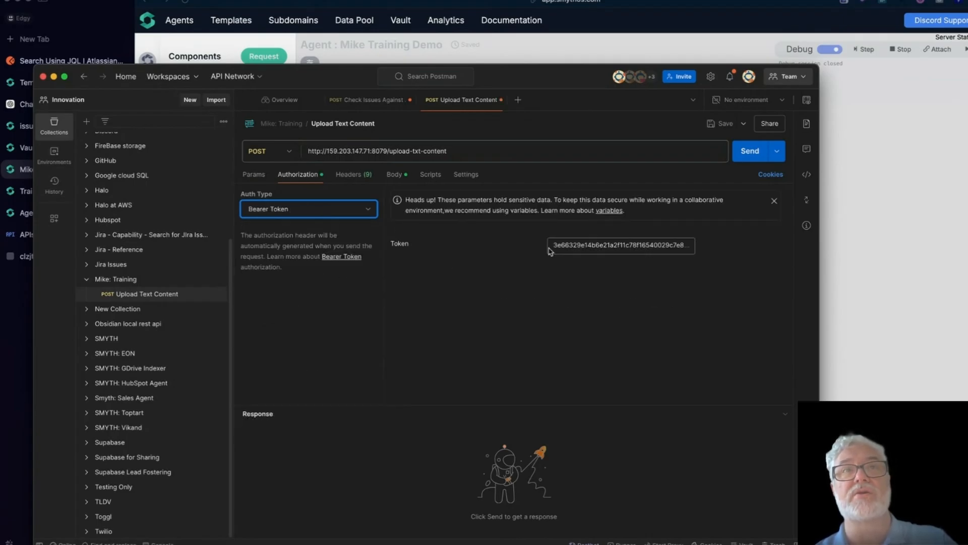
{"action": "left_click", "coordinate": [352, 176]}
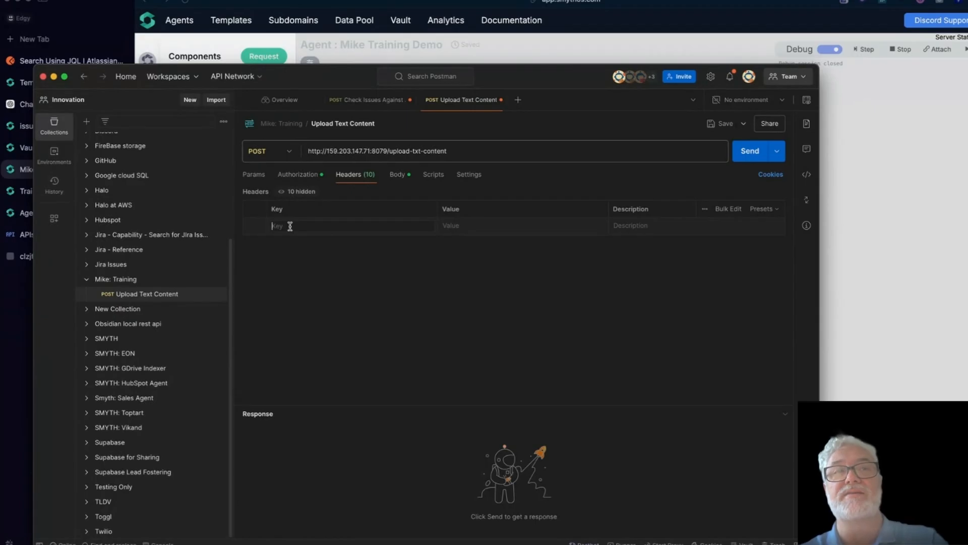
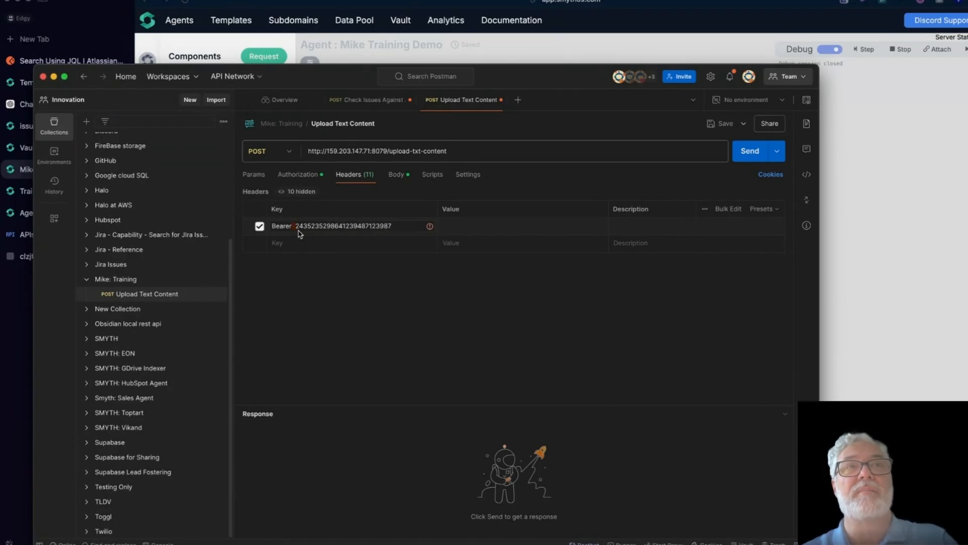
Step: Add an Authorization header whose value is the pasted bearer token
{"action": "key", "text": "super+a"}
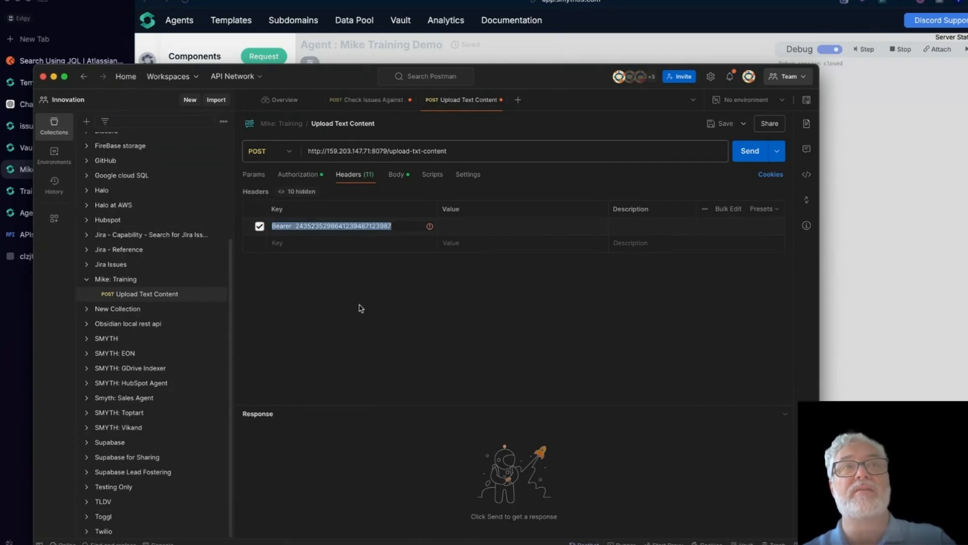
{"action": "key", "text": "super+x"}
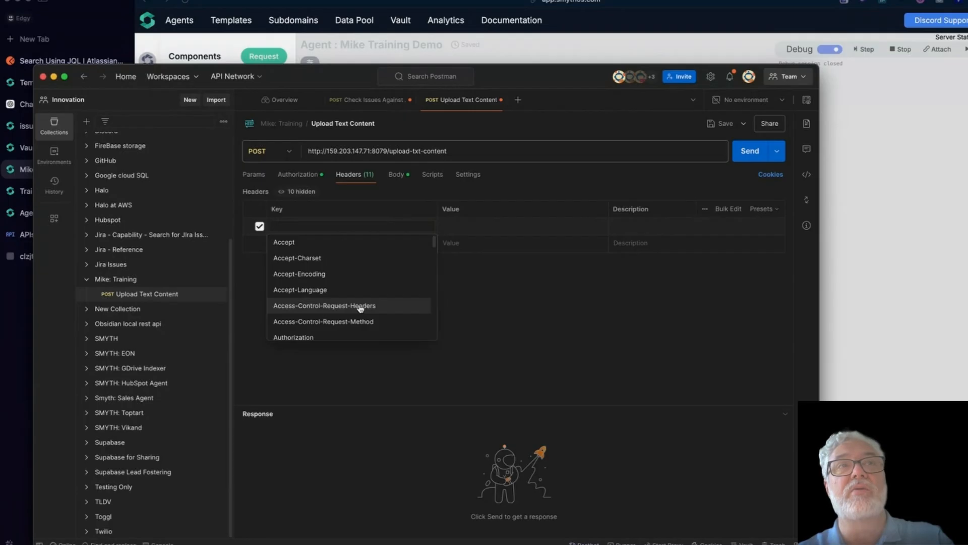
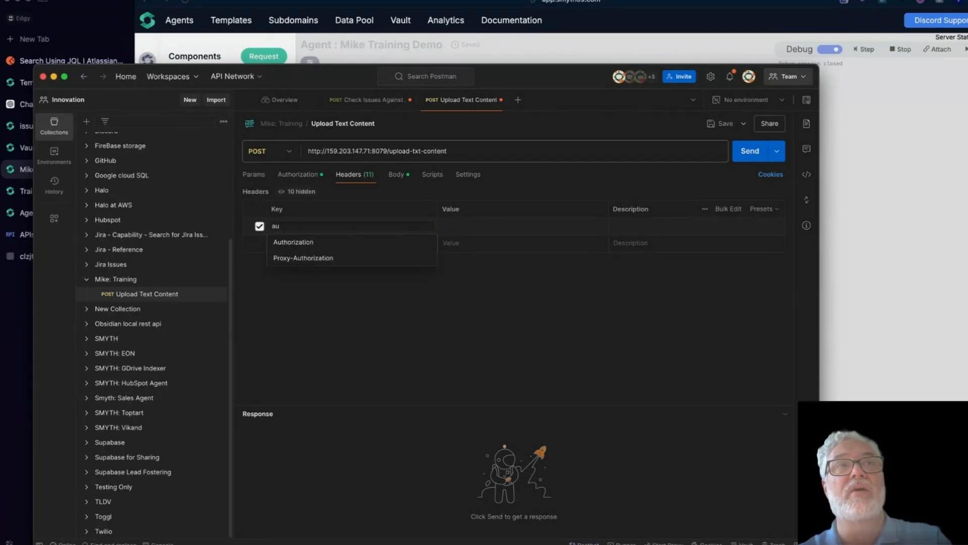
{"action": "left_click", "coordinate": [352, 243]}
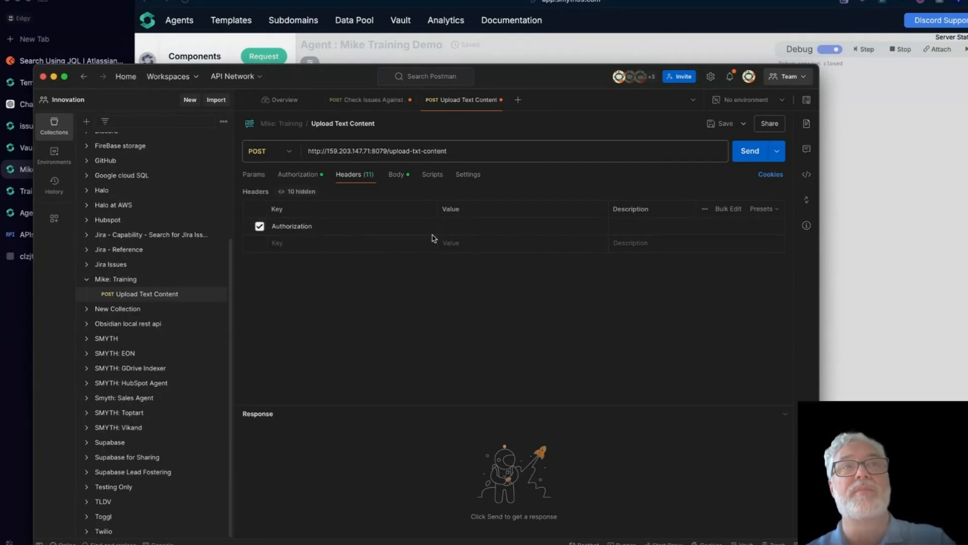
{"action": "left_click", "coordinate": [486, 223]}
{"action": "key", "text": "super+v"}
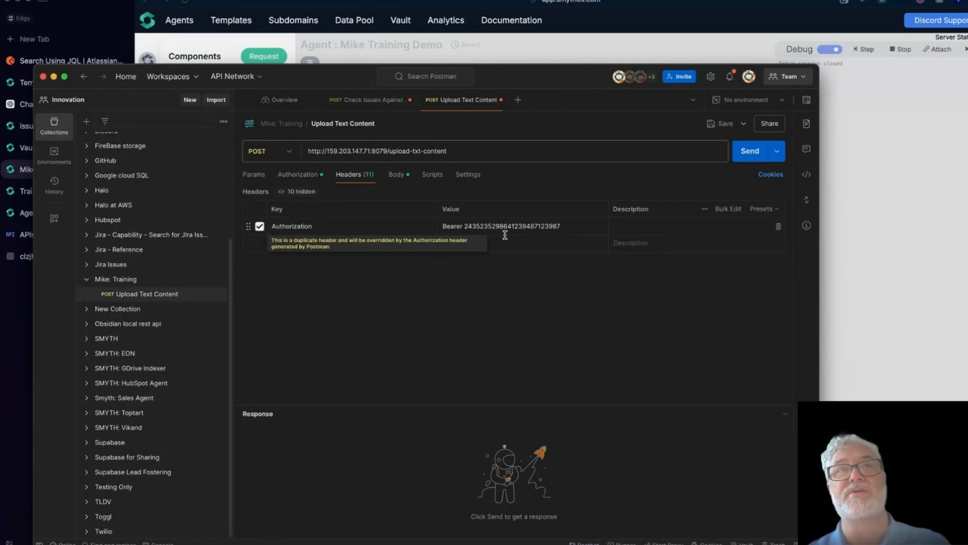
Step: Delete the Authorization header row and set auth to 'Inherit auth from parent', back on the JSON body
{"action": "left_click", "coordinate": [778, 227]}
{"action": "left_click", "coordinate": [303, 175]}
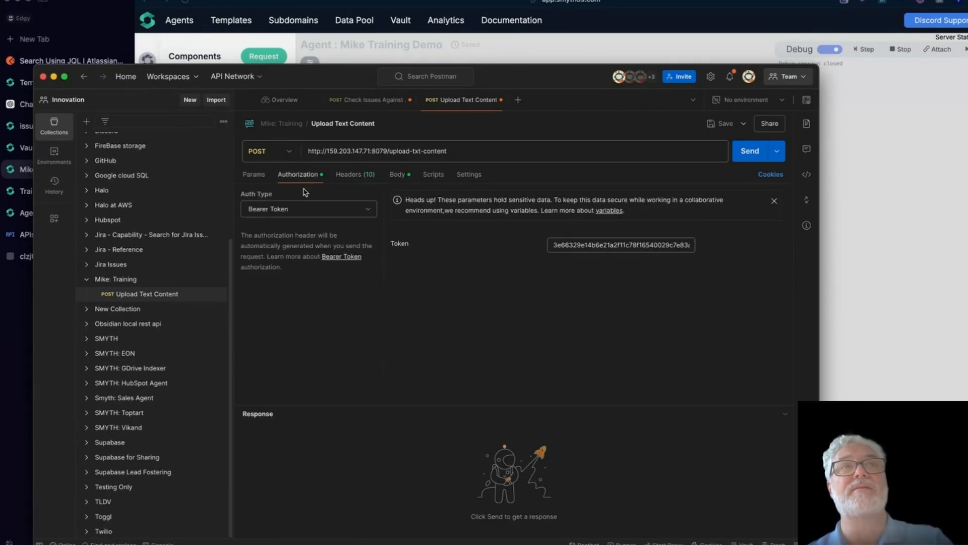
{"action": "left_click", "coordinate": [285, 210]}
{"action": "left_click", "coordinate": [291, 233]}
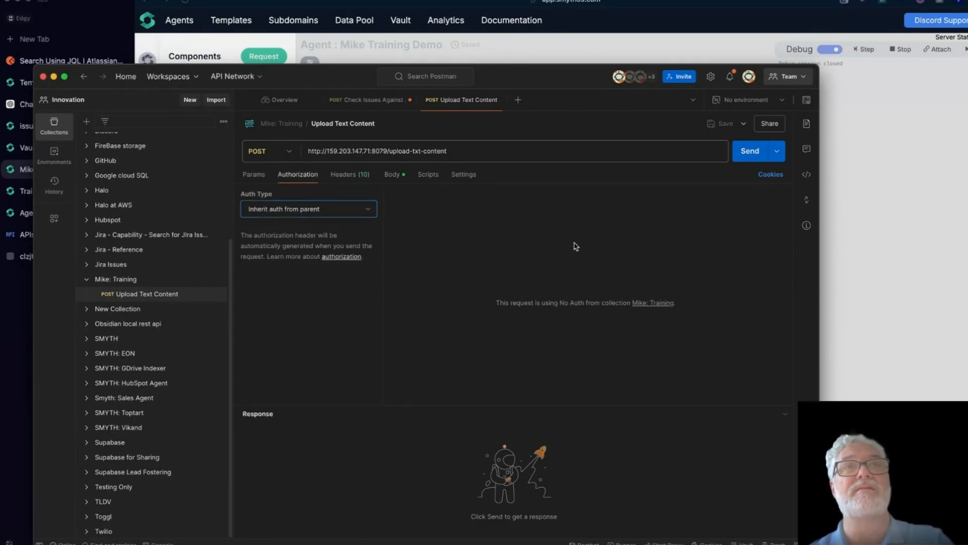
{"action": "left_click", "coordinate": [388, 174]}
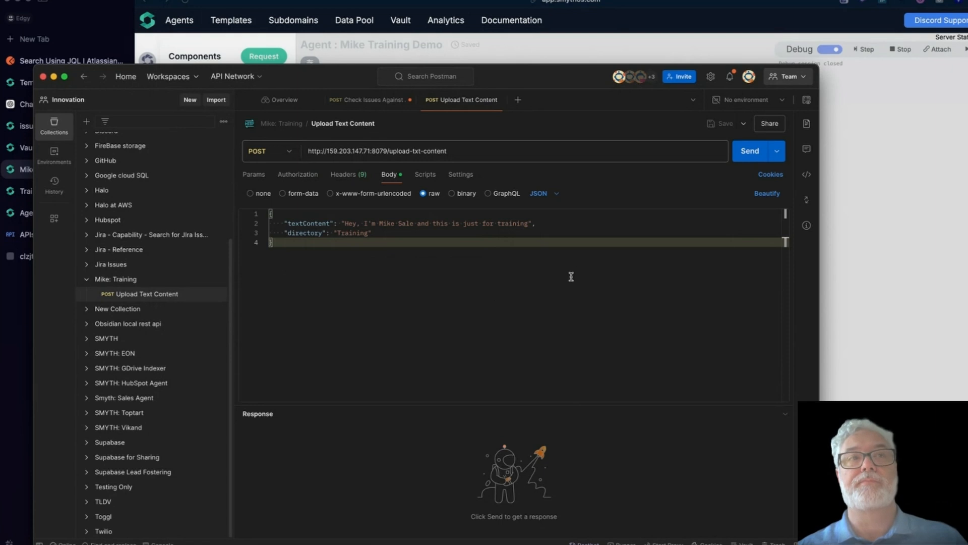
{"action": "left_click", "coordinate": [151, 294]}
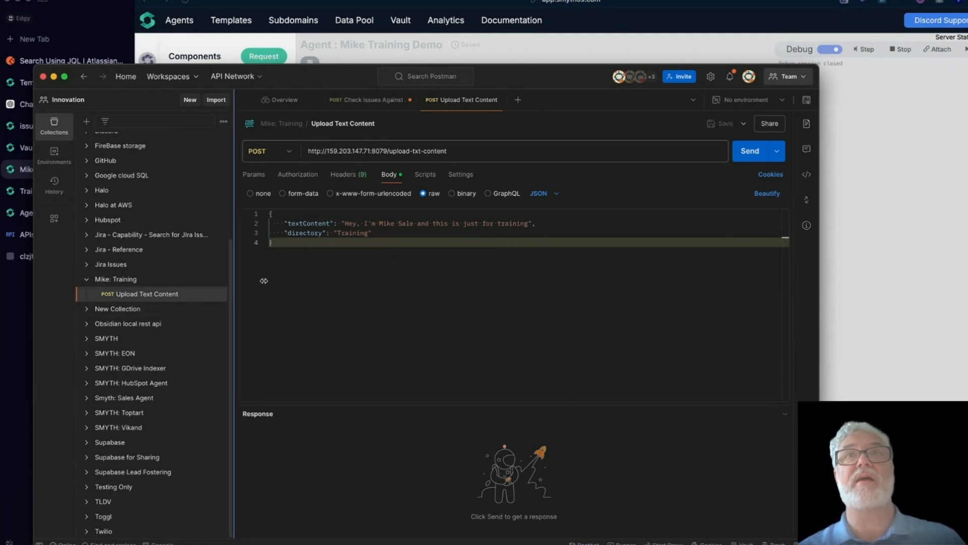
Step: Review the Upload Content To FireStore call's settings in SmythOS, then open Jira's Search Using JQL request
{"action": "left_click", "coordinate": [896, 233]}
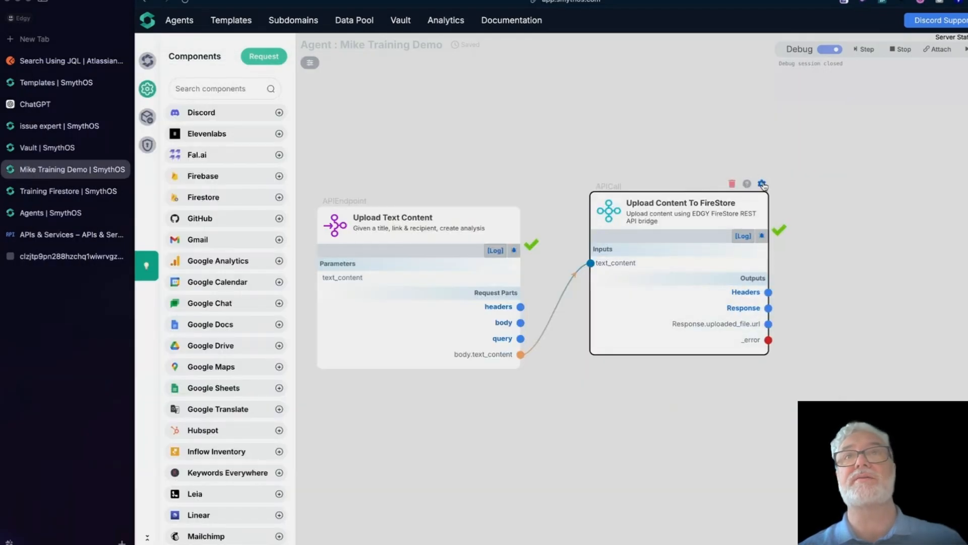
{"action": "left_click", "coordinate": [761, 184]}
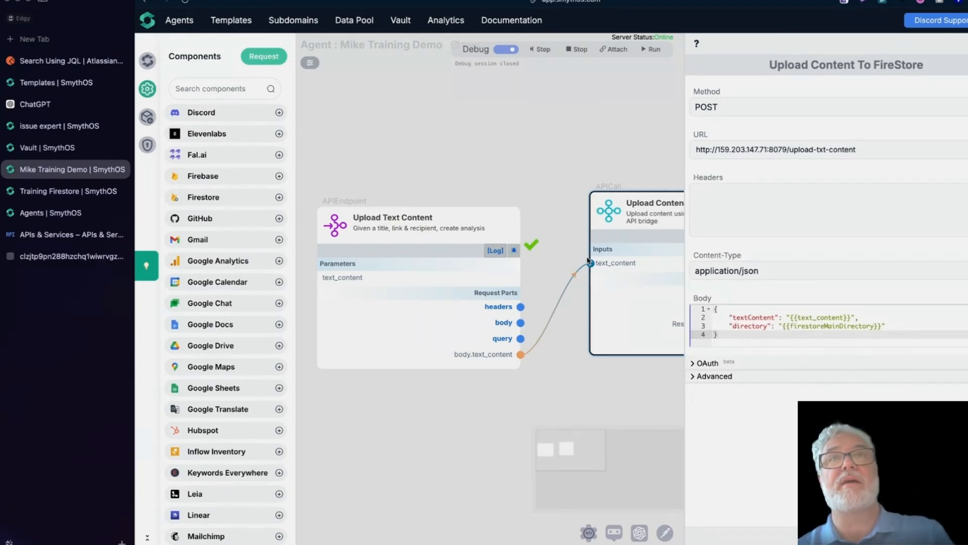
{"action": "left_click", "coordinate": [76, 60]}
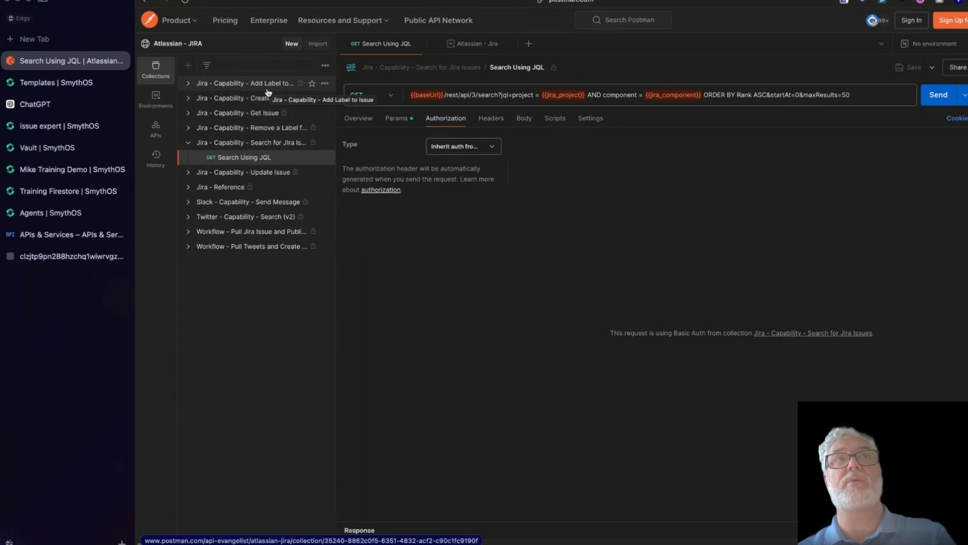
{"action": "left_click", "coordinate": [325, 84]}
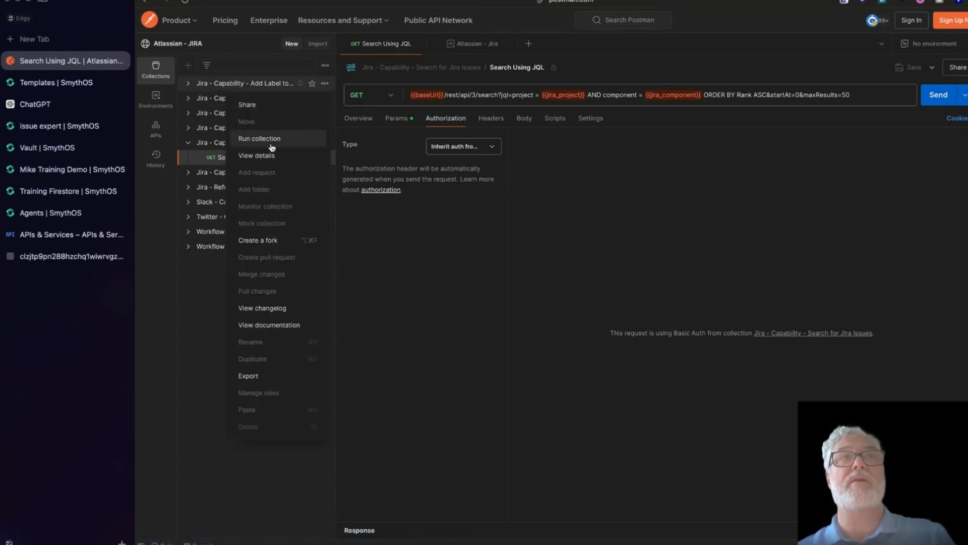
{"action": "left_click", "coordinate": [262, 376]}
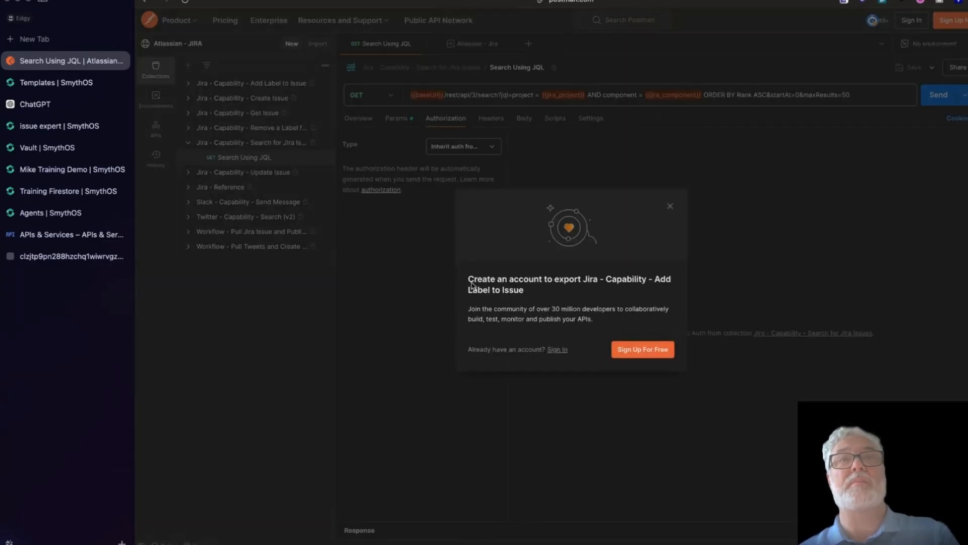
{"action": "left_click", "coordinate": [669, 207]}
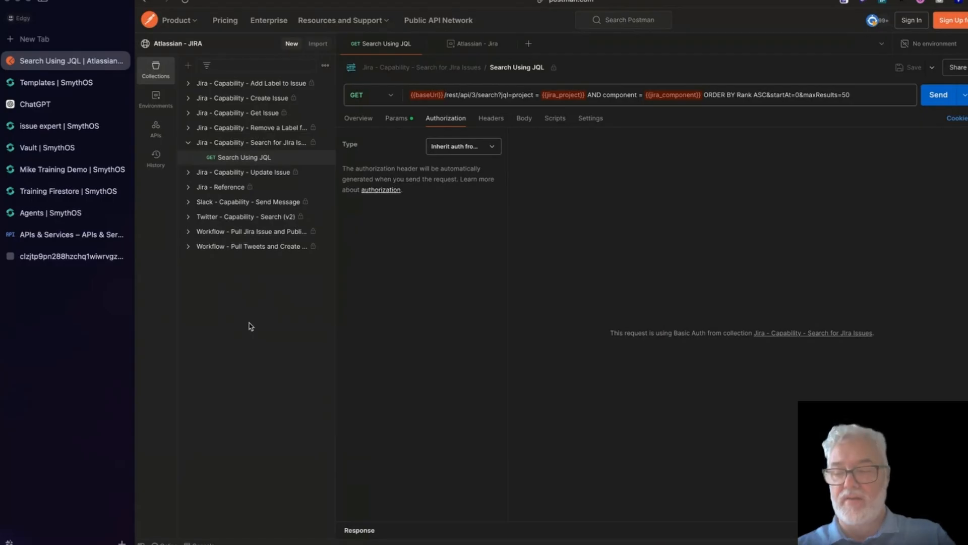
{"action": "key", "text": "ctrl+Up"}
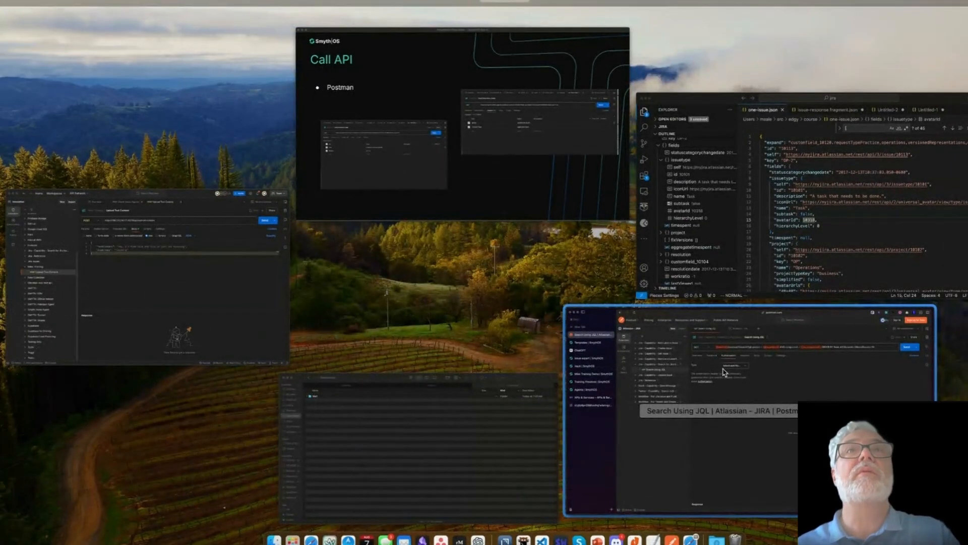
Step: Bring the Postman desktop app forward and close its Import dialog
{"action": "left_click", "coordinate": [266, 295]}
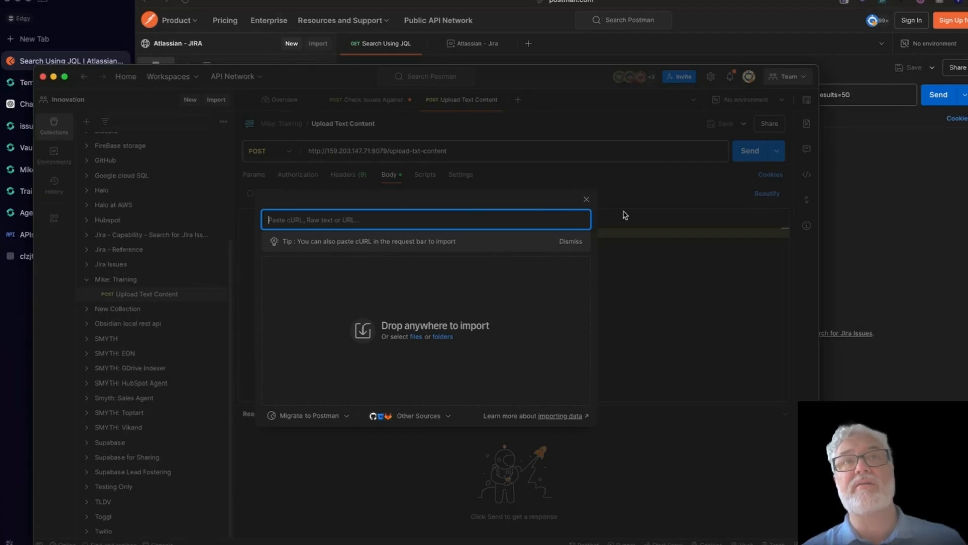
{"action": "left_click", "coordinate": [587, 199]}
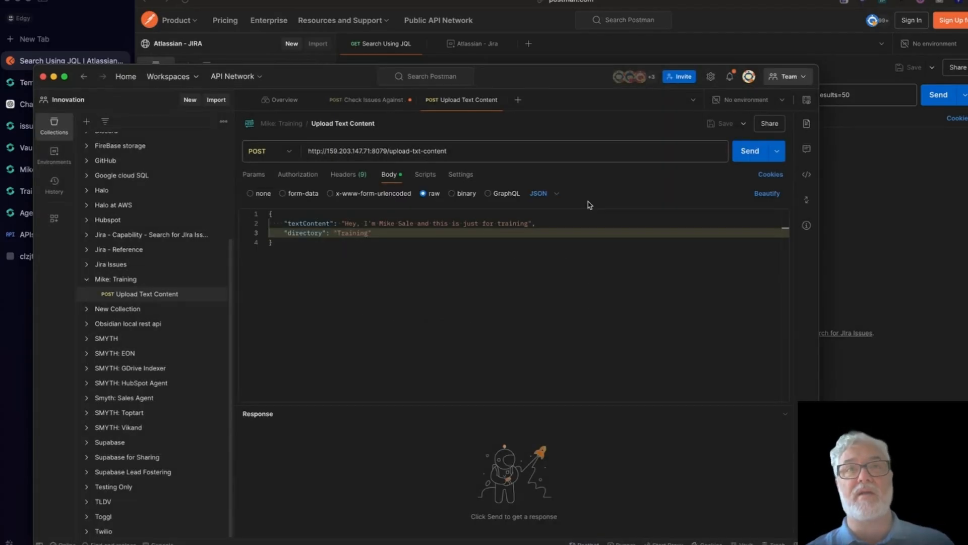
Step: Send the Upload Text Content request, getting 200 OK with SUCCESS
{"action": "left_click", "coordinate": [216, 101]}
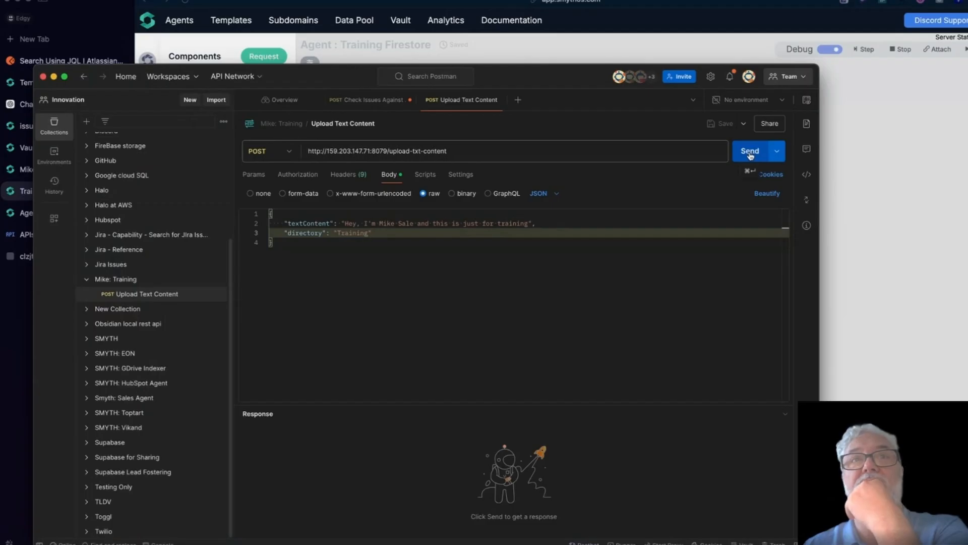
{"action": "left_click", "coordinate": [751, 154]}
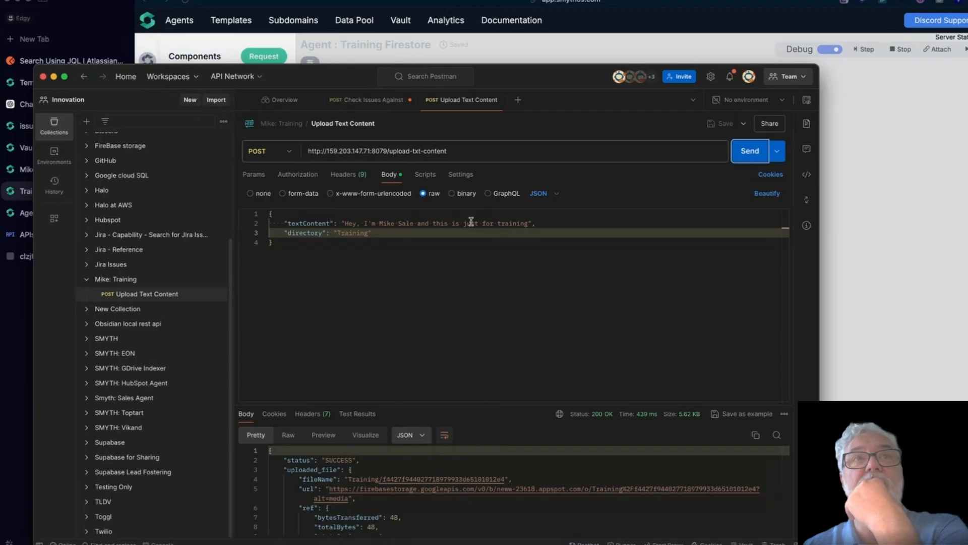
{"action": "left_click_drag", "start_coordinate": [342, 223], "coordinate": [549, 233]}
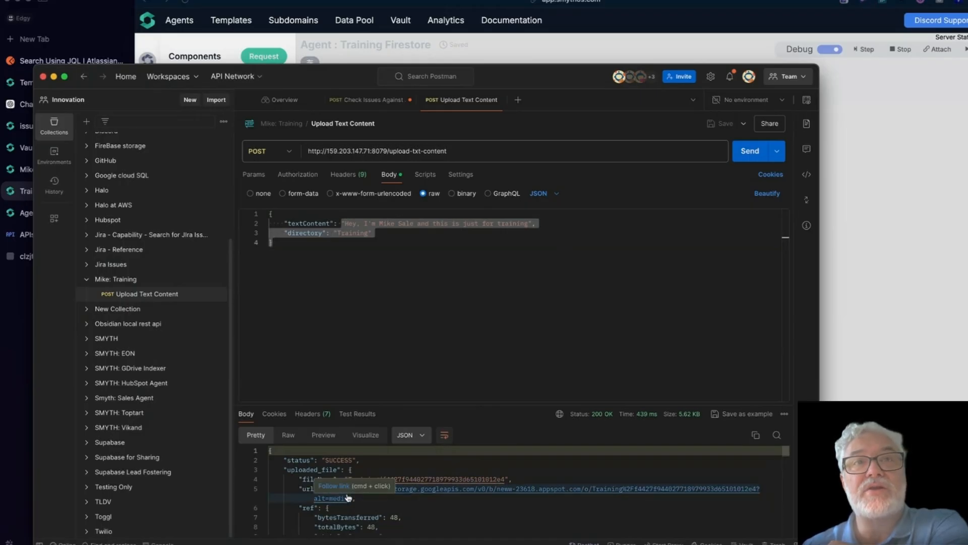
Step: Open the returned Firebase Storage file URL as a new GET request
{"action": "right_click", "coordinate": [508, 493]}
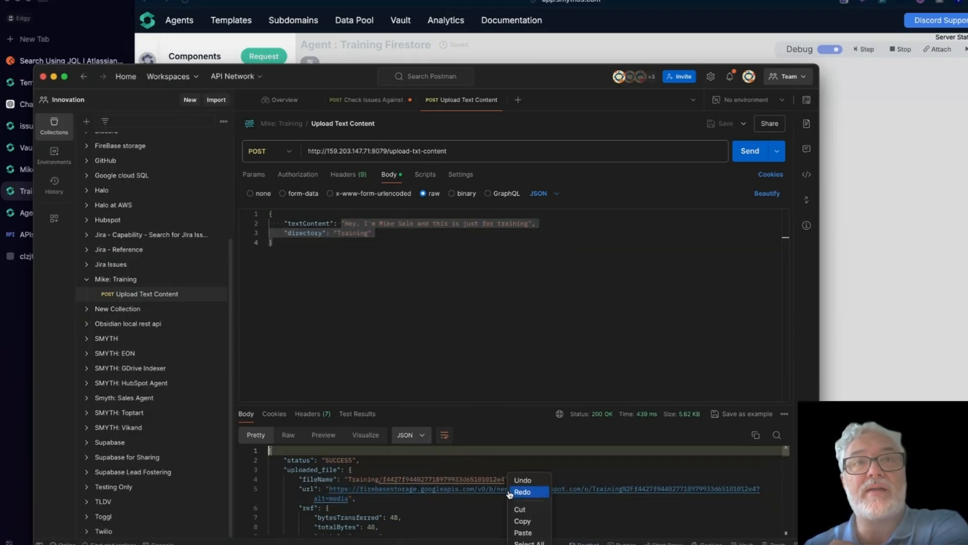
{"action": "left_click", "coordinate": [475, 516]}
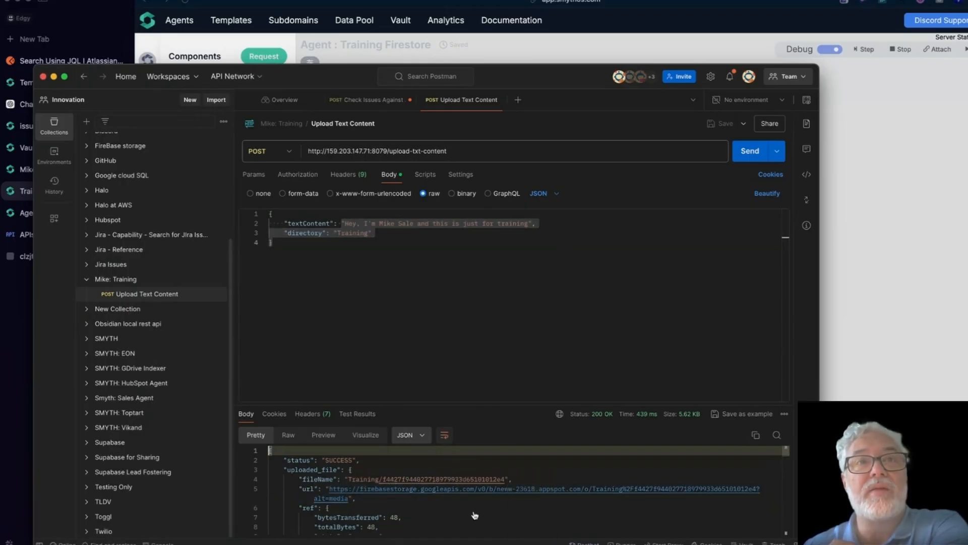
{"action": "left_click", "coordinate": [447, 493], "text": "super"}
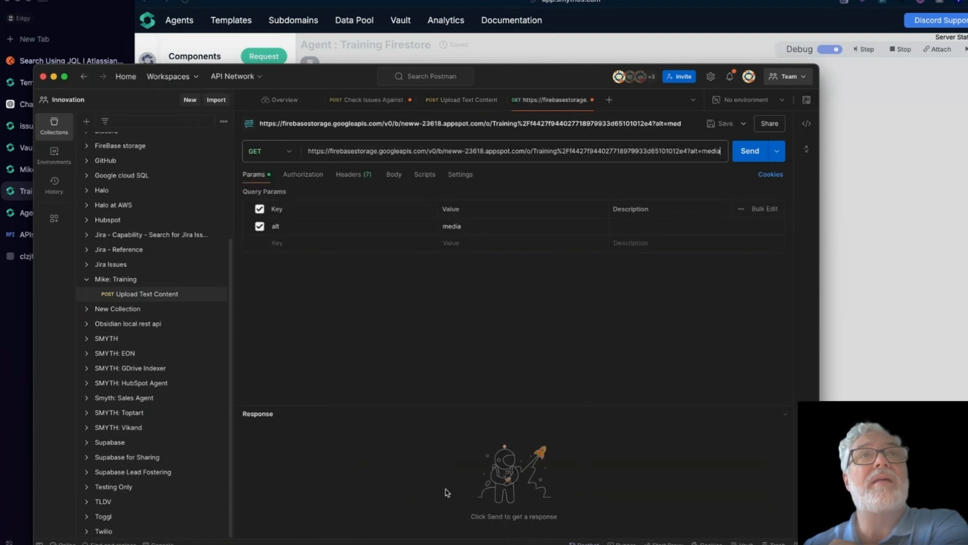
Step: Fetch the uploaded text from Firebase (200 OK), then close that tab choosing Don't save
{"action": "left_click", "coordinate": [747, 154]}
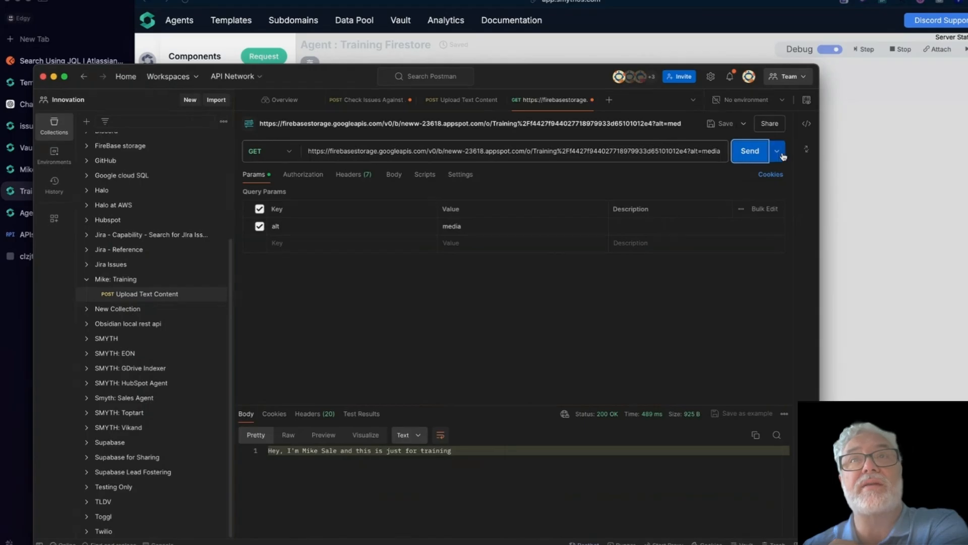
{"action": "left_click", "coordinate": [657, 146]}
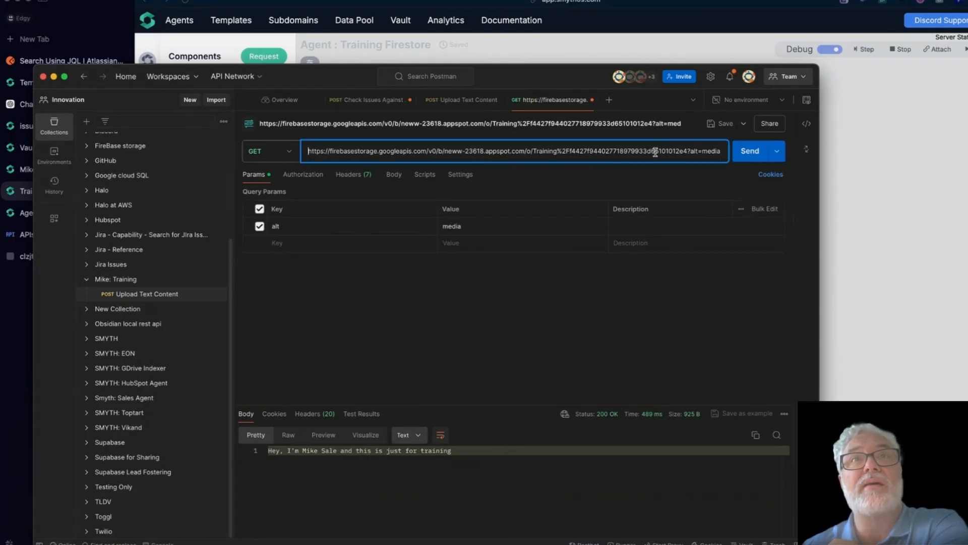
{"action": "left_click", "coordinate": [593, 99]}
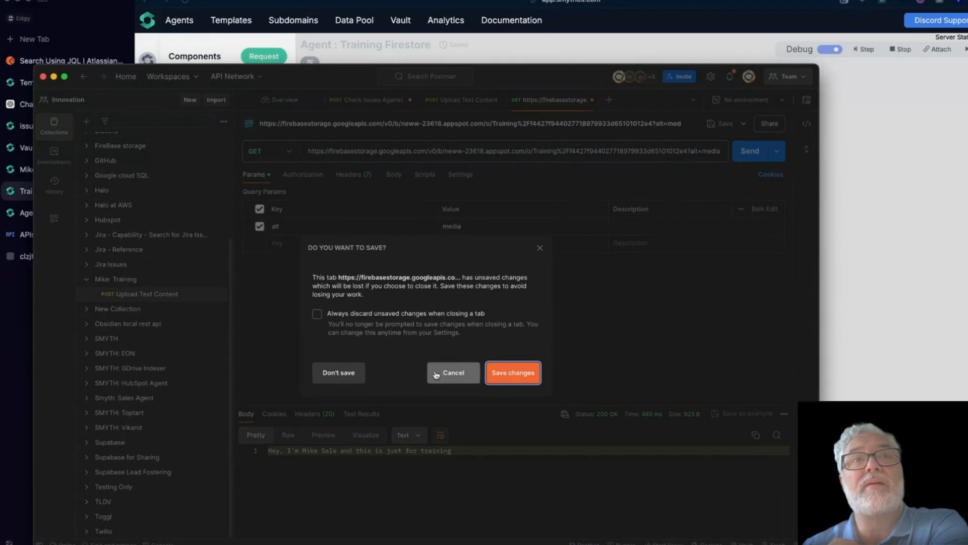
{"action": "left_click", "coordinate": [347, 374]}
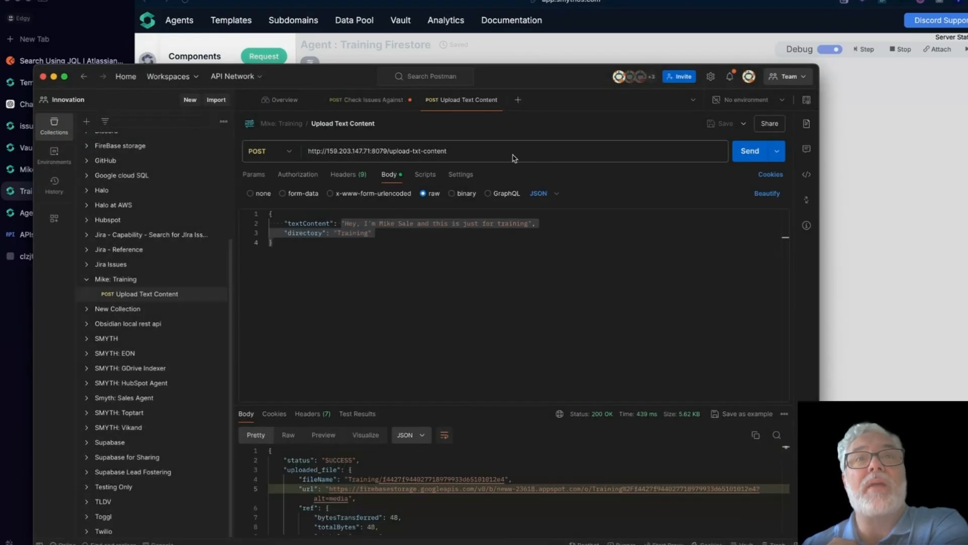
{"action": "left_click", "coordinate": [474, 304]}
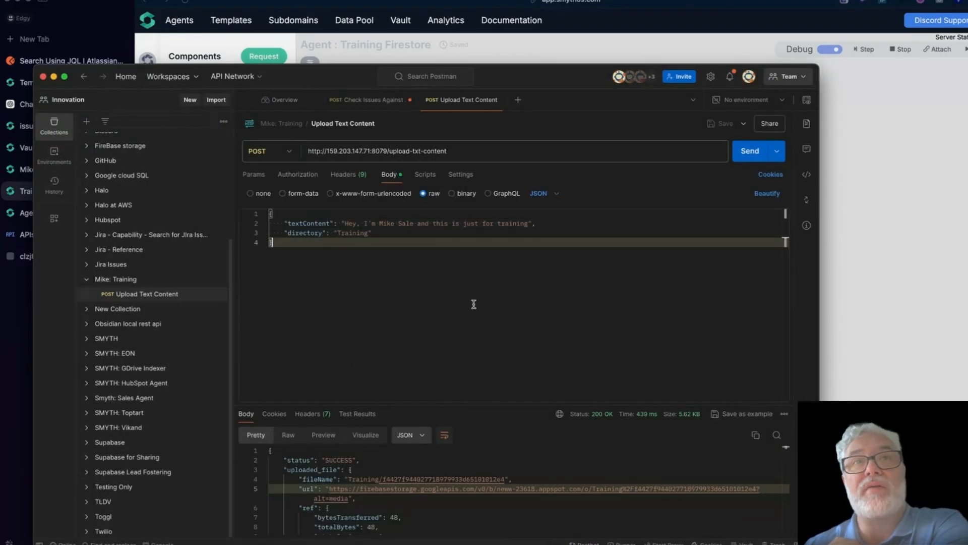
{"action": "left_click", "coordinate": [476, 507]}
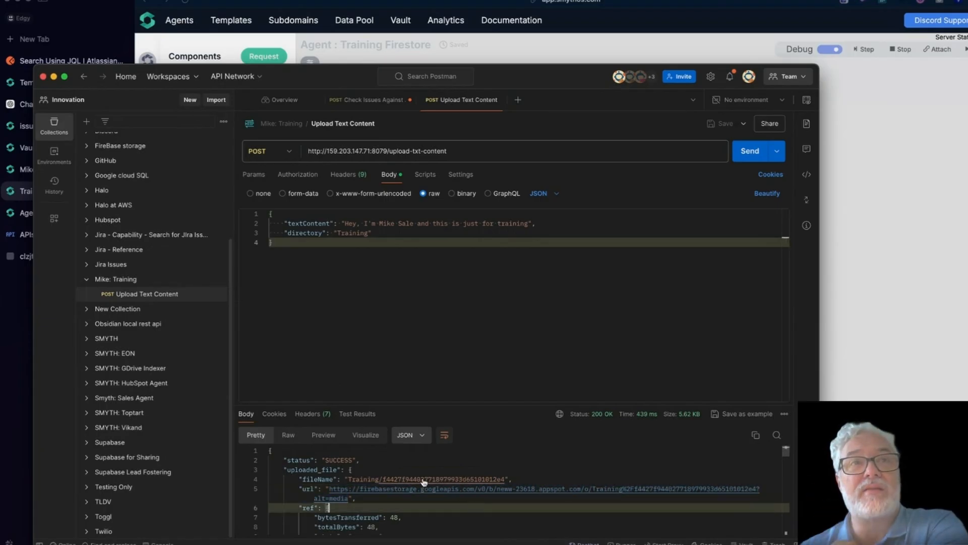
{"action": "scroll", "coordinate": [413, 493], "scroll_direction": "down", "scroll_amount": 10}
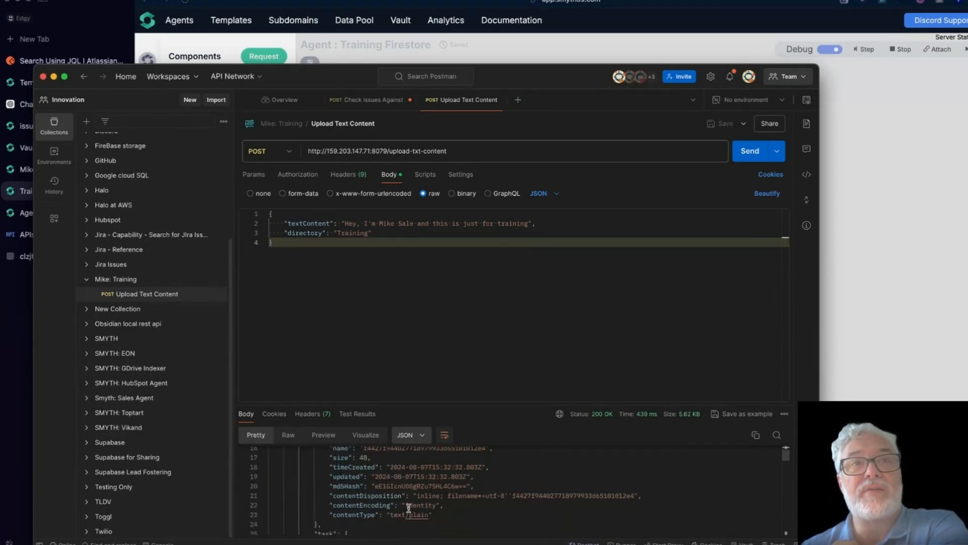
{"action": "scroll", "coordinate": [409, 507], "scroll_direction": "down", "scroll_amount": 20}
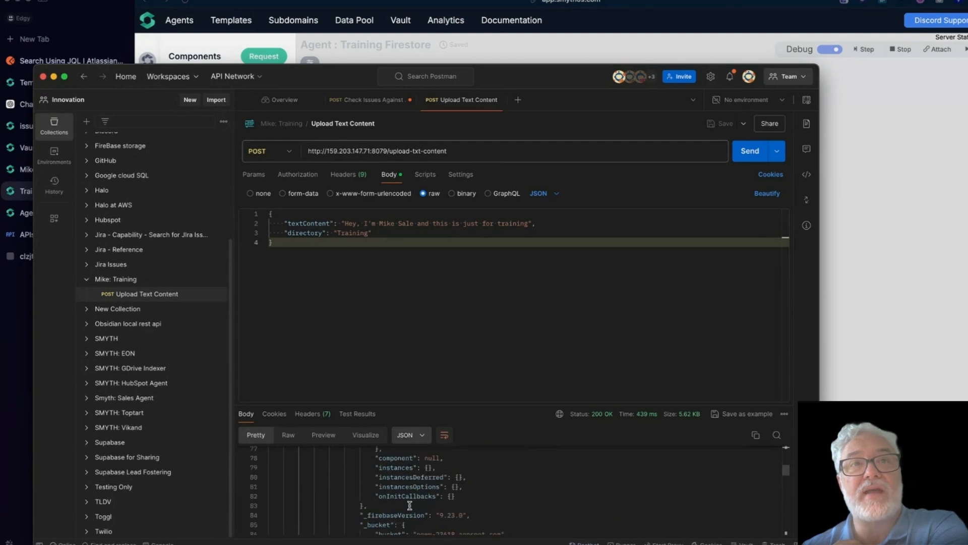
{"action": "scroll", "coordinate": [409, 504], "scroll_direction": "down", "scroll_amount": 20}
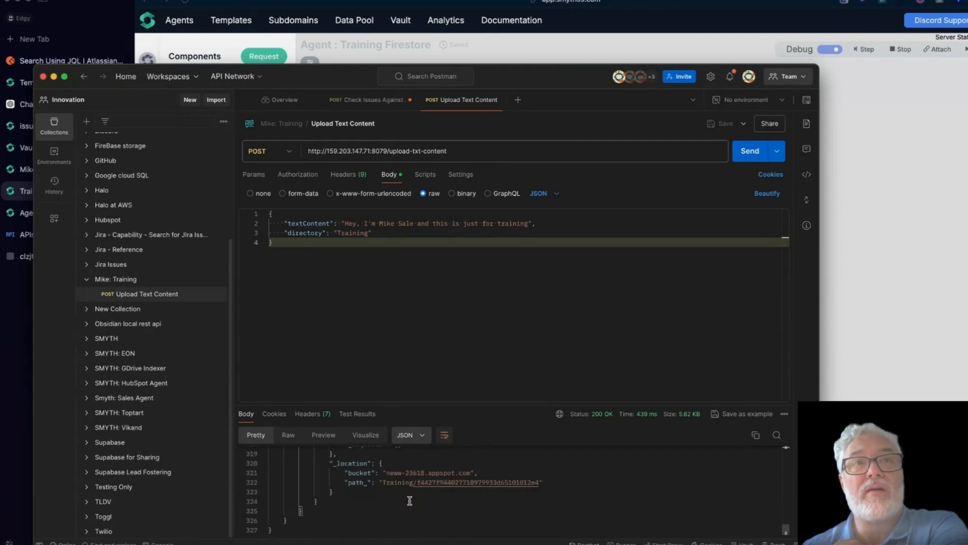
{"action": "scroll", "coordinate": [409, 496], "scroll_direction": "up", "scroll_amount": 20}
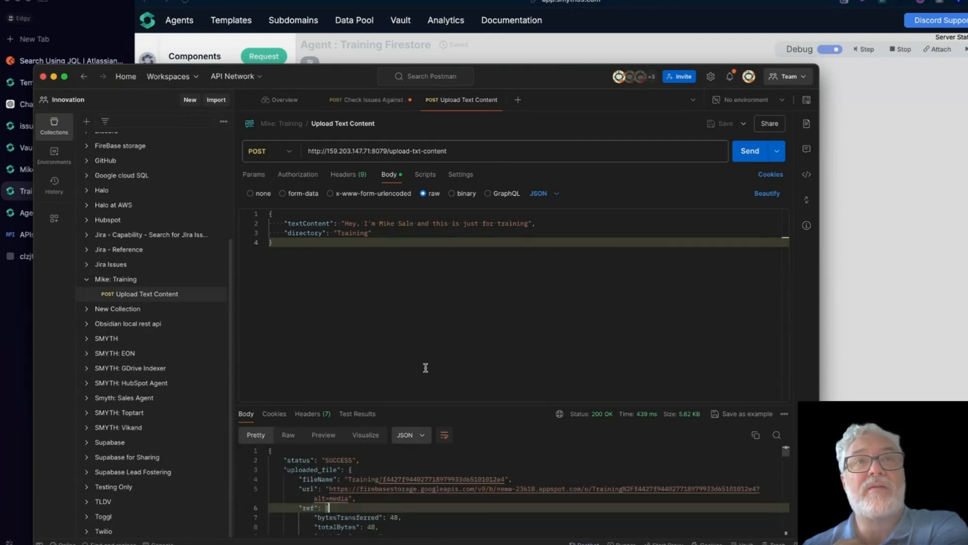
{"action": "left_click", "coordinate": [410, 323]}
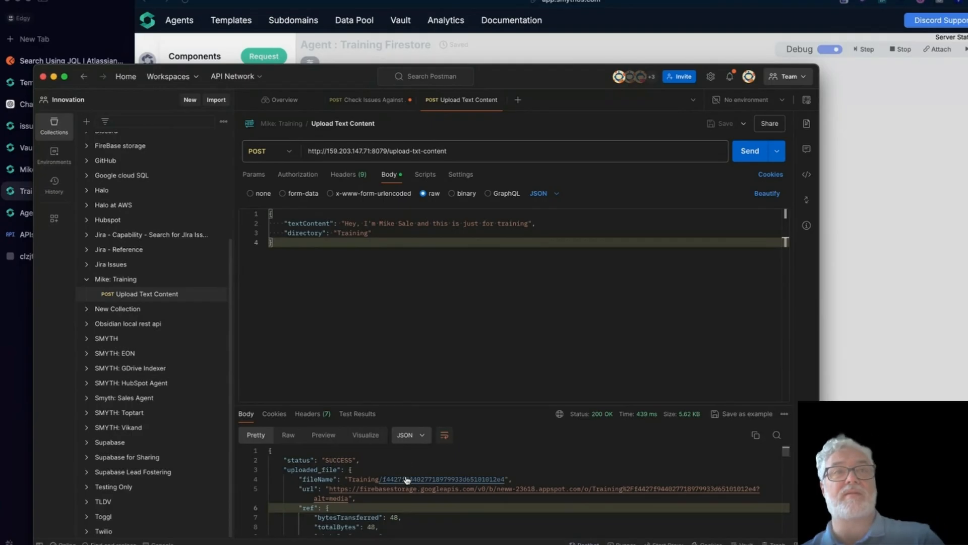
{"action": "left_click_drag", "start_coordinate": [287, 460], "coordinate": [393, 461]}
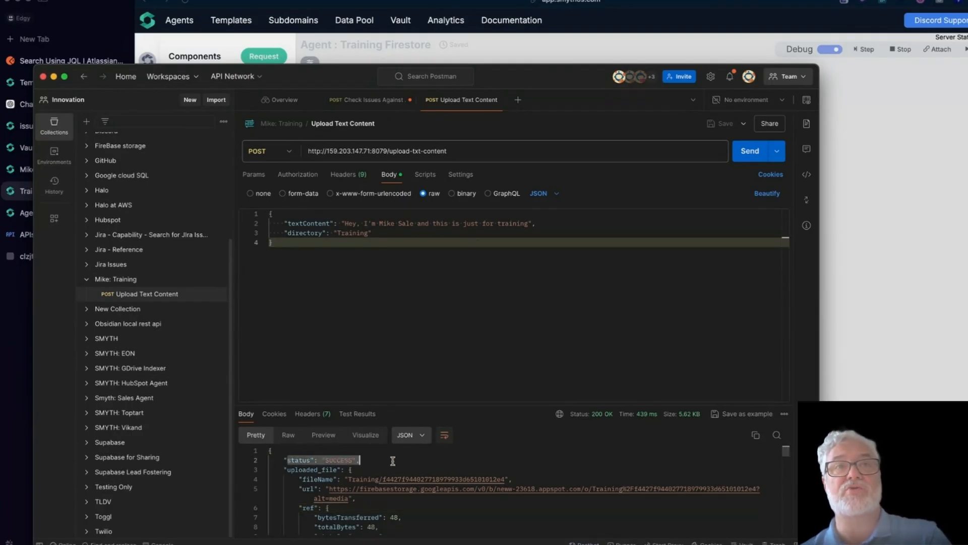
{"action": "left_click", "coordinate": [393, 461]}
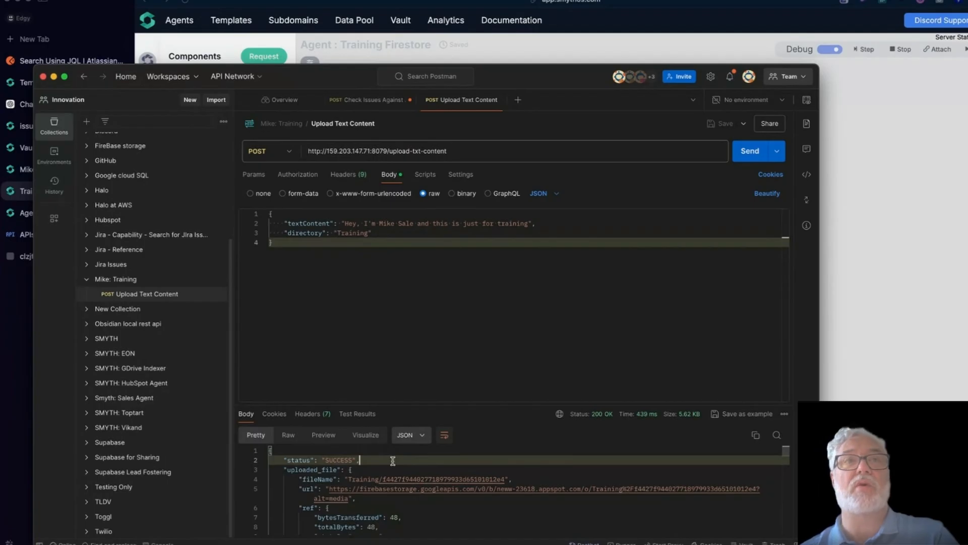
{"action": "left_click", "coordinate": [402, 284]}
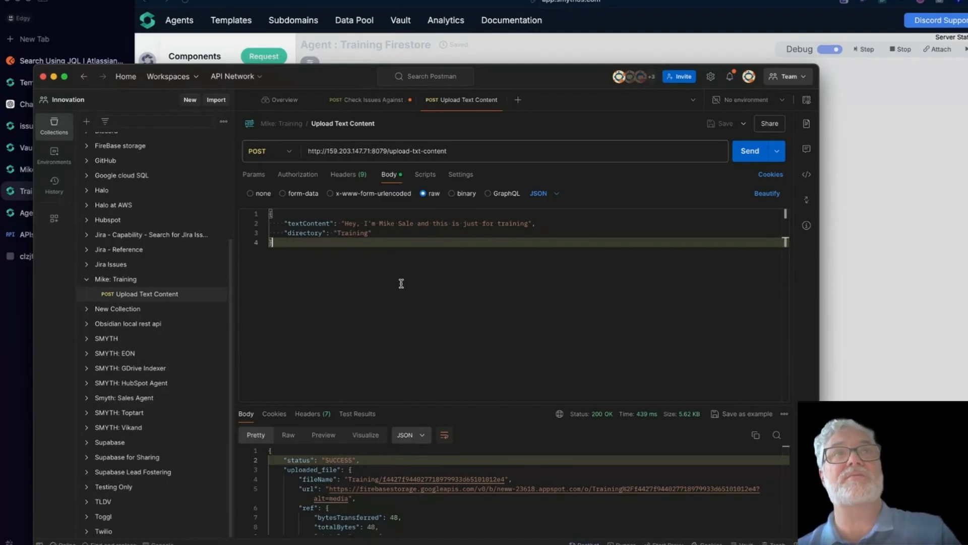
{"action": "mouse_move", "coordinate": [216, 281]}
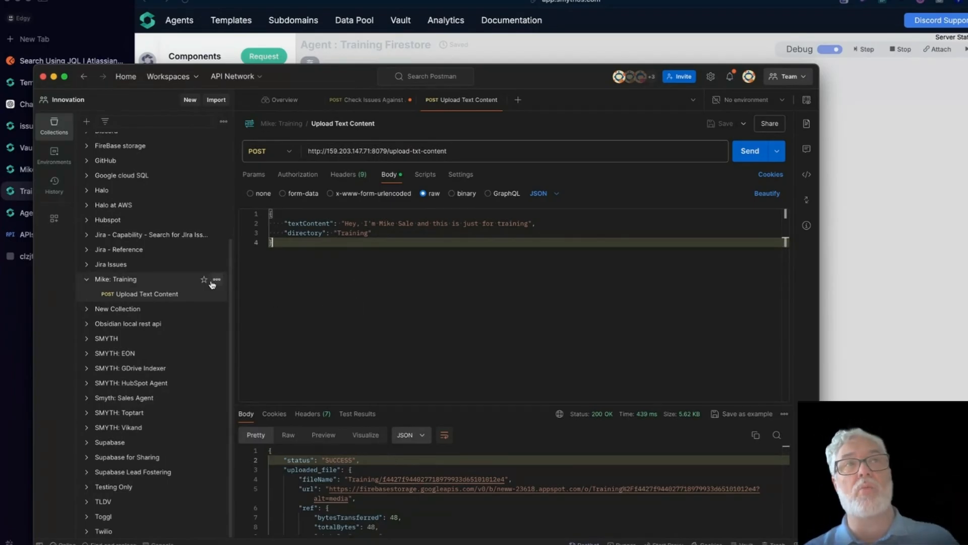
Step: Open the actions menu for the Mike: Training collection in Postman
{"action": "left_click", "coordinate": [217, 280]}
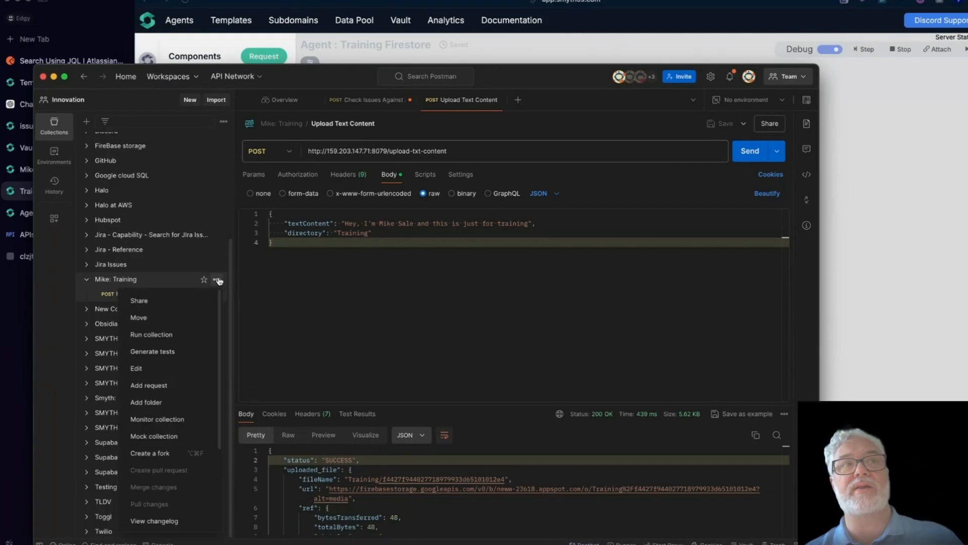
{"action": "scroll", "coordinate": [181, 400], "scroll_direction": "down", "scroll_amount": 5}
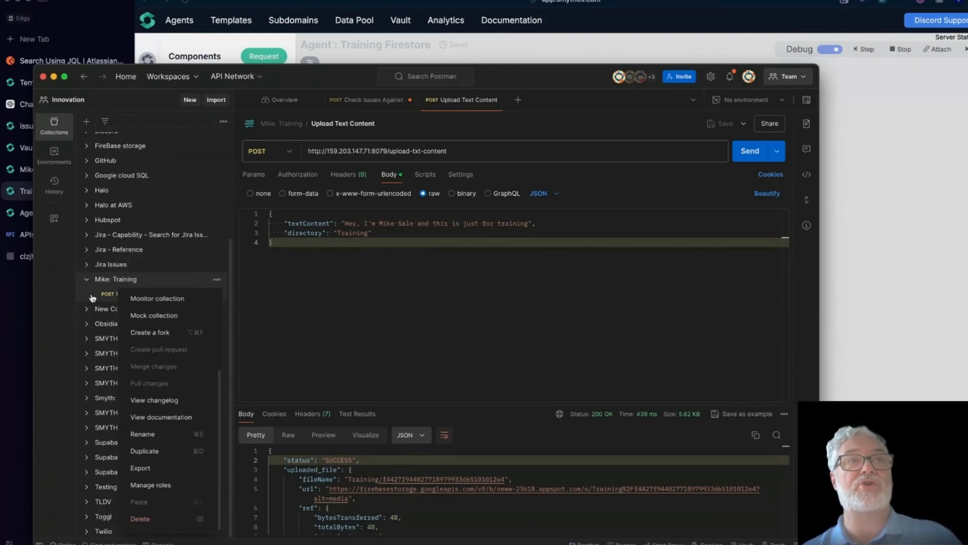
{"action": "left_click", "coordinate": [92, 297]}
{"action": "left_click", "coordinate": [217, 294]}
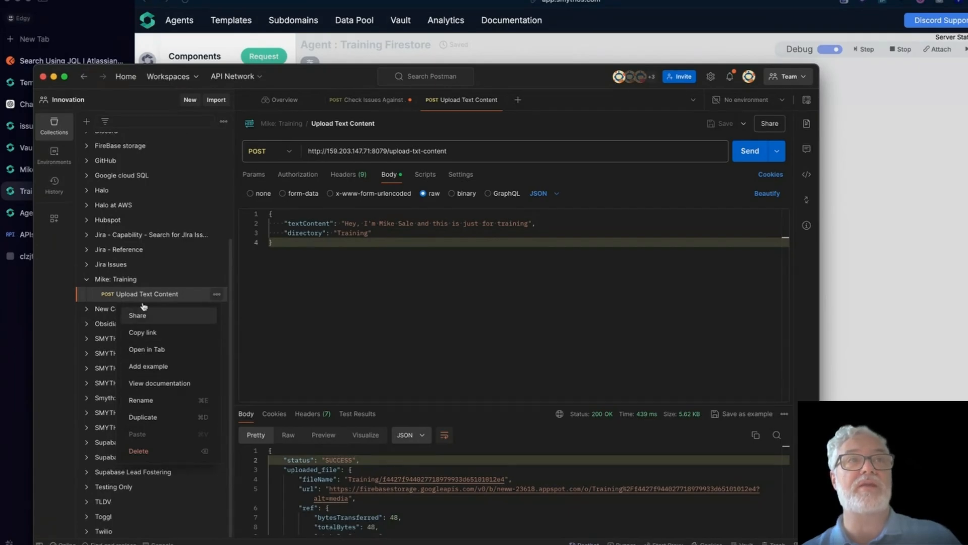
{"action": "left_click", "coordinate": [152, 279]}
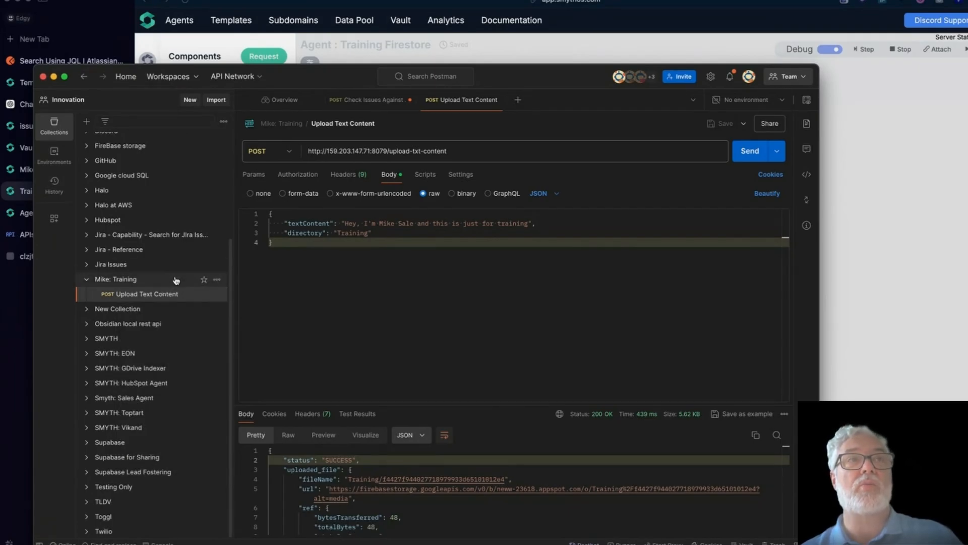
{"action": "left_click", "coordinate": [217, 281]}
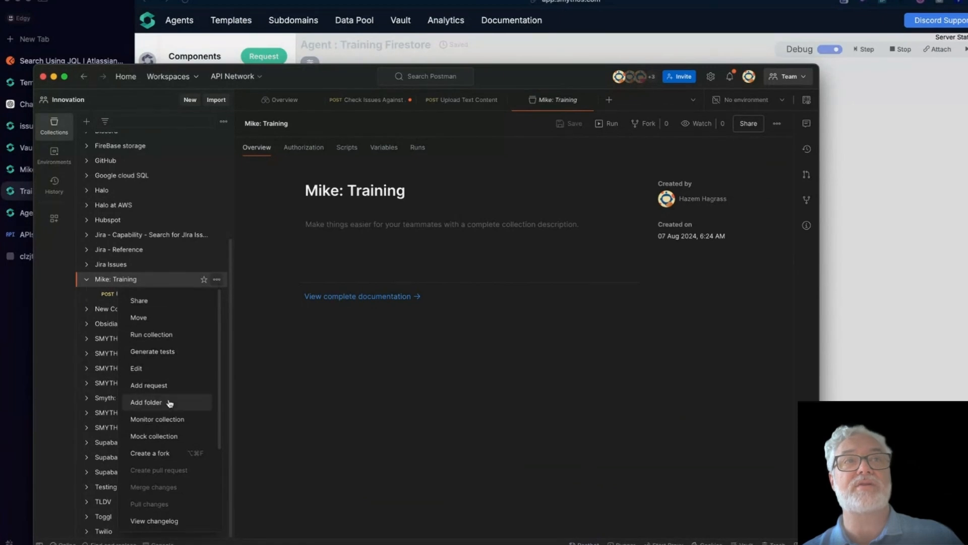
{"action": "scroll", "coordinate": [156, 485], "scroll_direction": "down", "scroll_amount": 5}
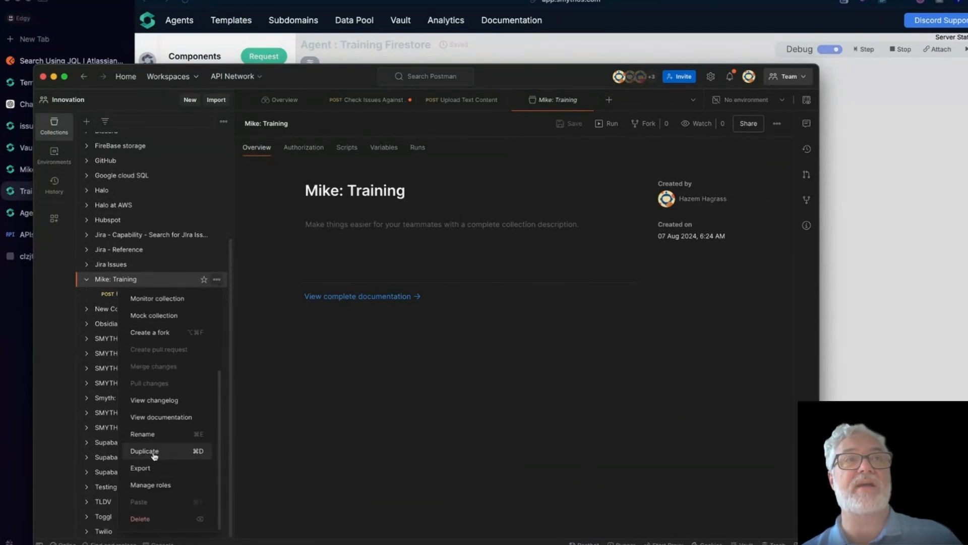
Step: Export the collection as Collection v2.1 to Downloads, then bring the Finder Downloads window forward
{"action": "left_click", "coordinate": [140, 468]}
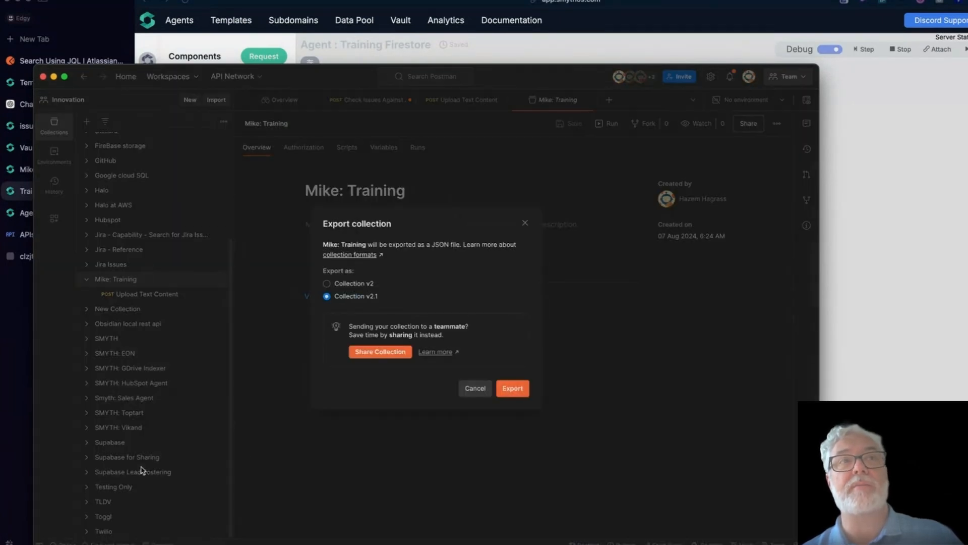
{"action": "left_click", "coordinate": [515, 388]}
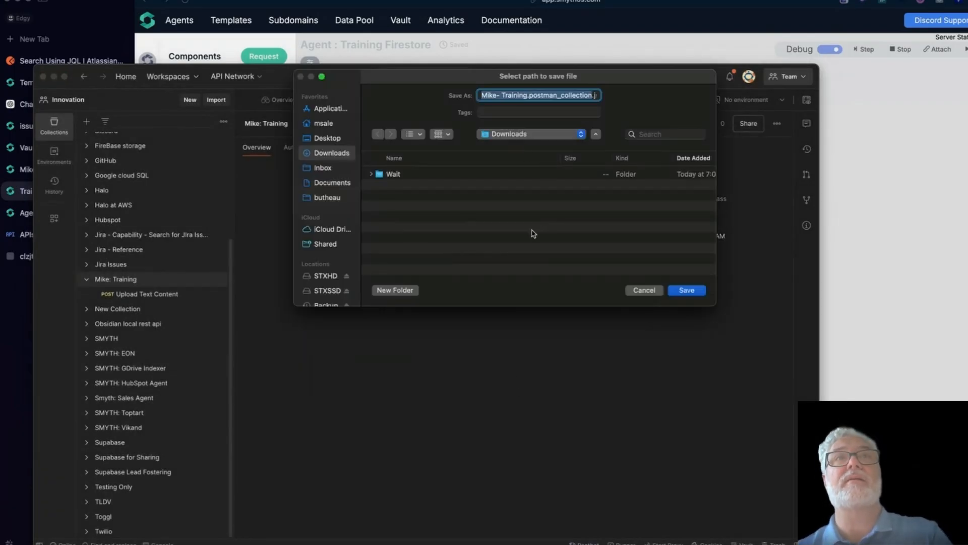
{"action": "key", "text": "Return"}
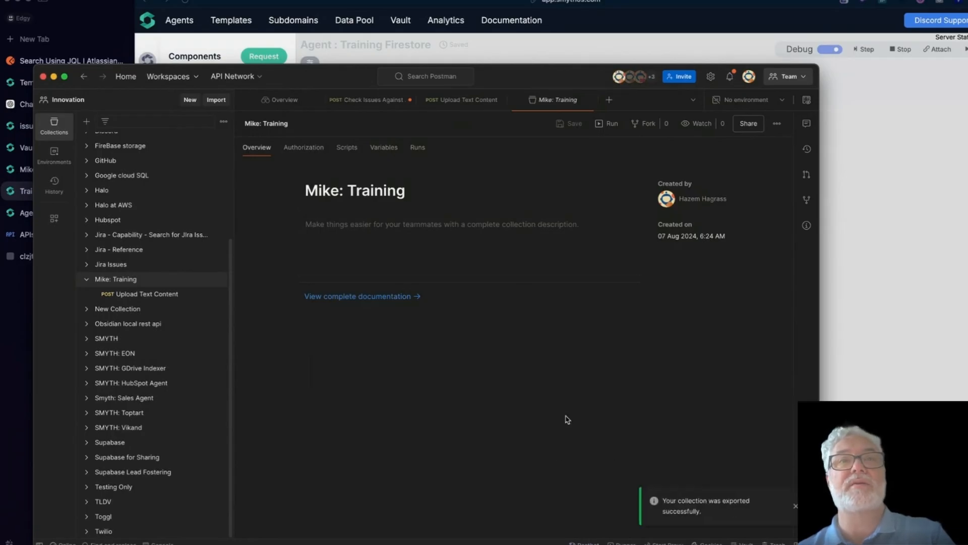
{"action": "key", "text": "ctrl+Up"}
{"action": "left_click", "coordinate": [449, 408]}
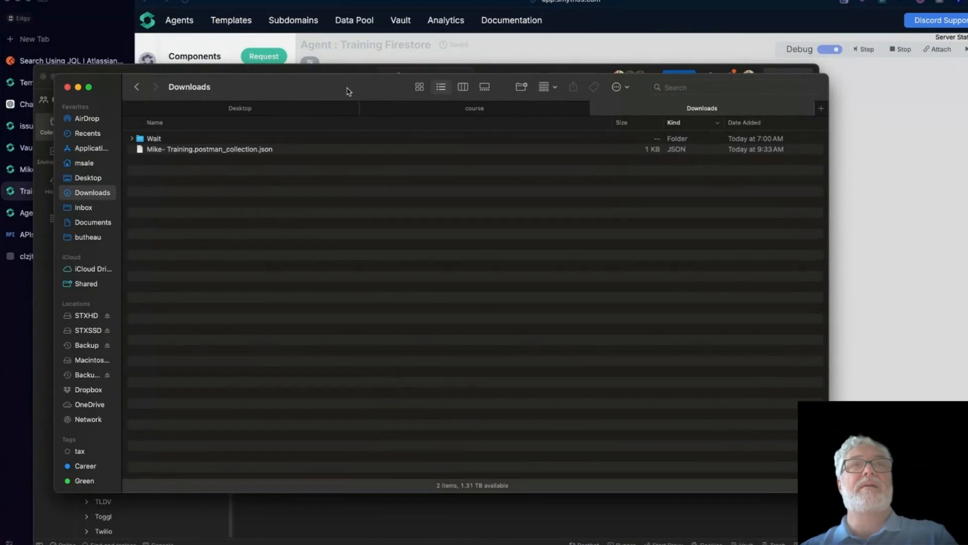
Step: Drag Mike- Training.postman_collection.json from Finder's Downloads folder onto the SmythOS agent canvas
{"action": "left_click_drag", "start_coordinate": [347, 92], "coordinate": [327, 130]}
{"action": "left_click", "coordinate": [166, 190]}
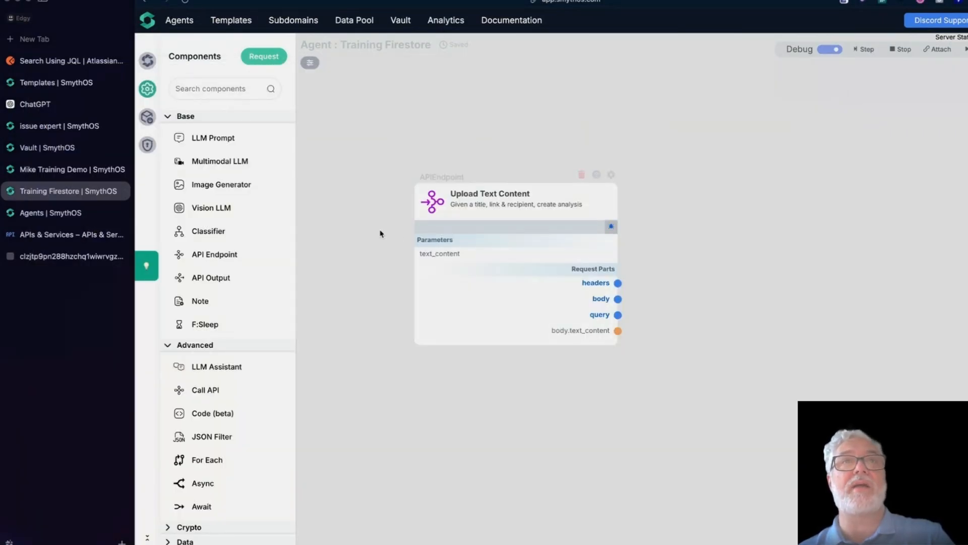
{"action": "key", "text": "ctrl+Up"}
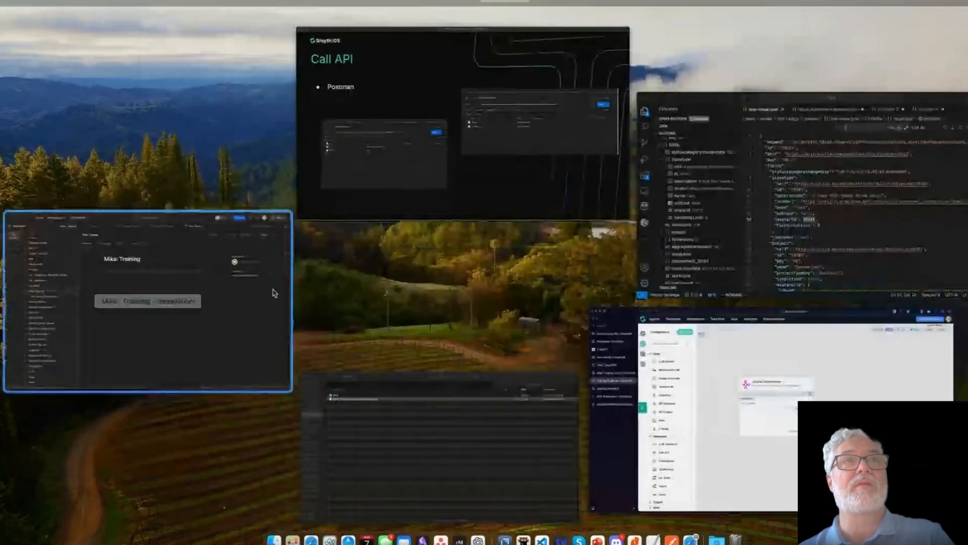
{"action": "left_click", "coordinate": [255, 294]}
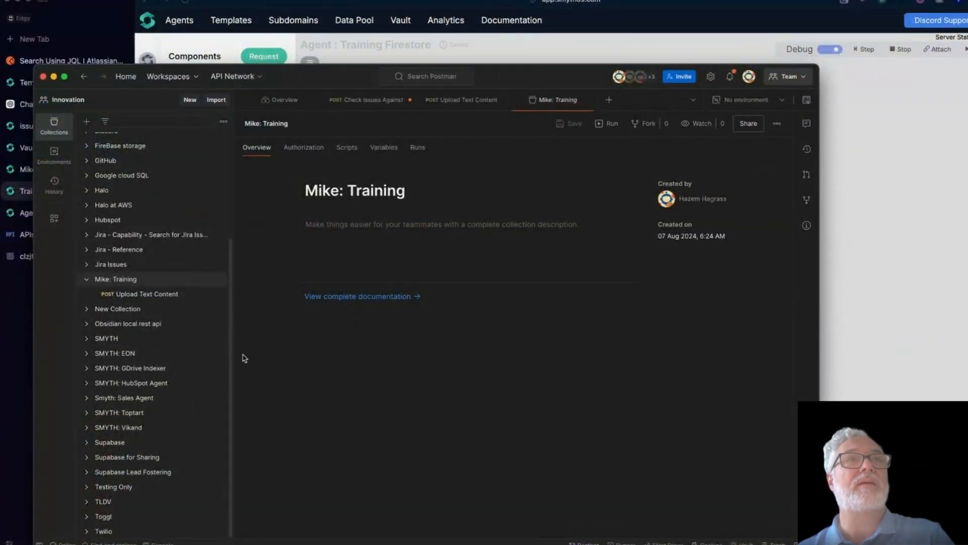
{"action": "key", "text": "ctrl+Up"}
{"action": "left_click", "coordinate": [347, 417]}
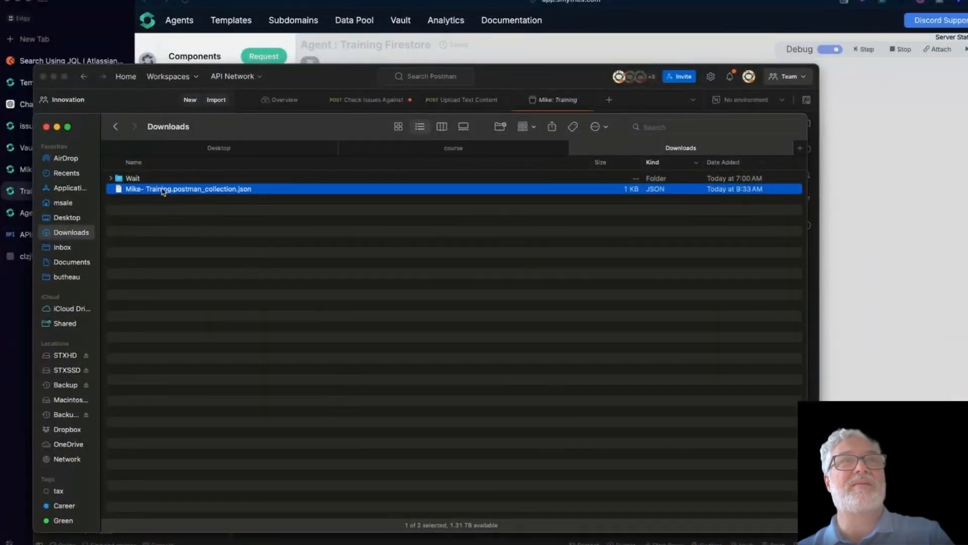
{"action": "left_click_drag", "start_coordinate": [162, 191], "coordinate": [763, 271]}
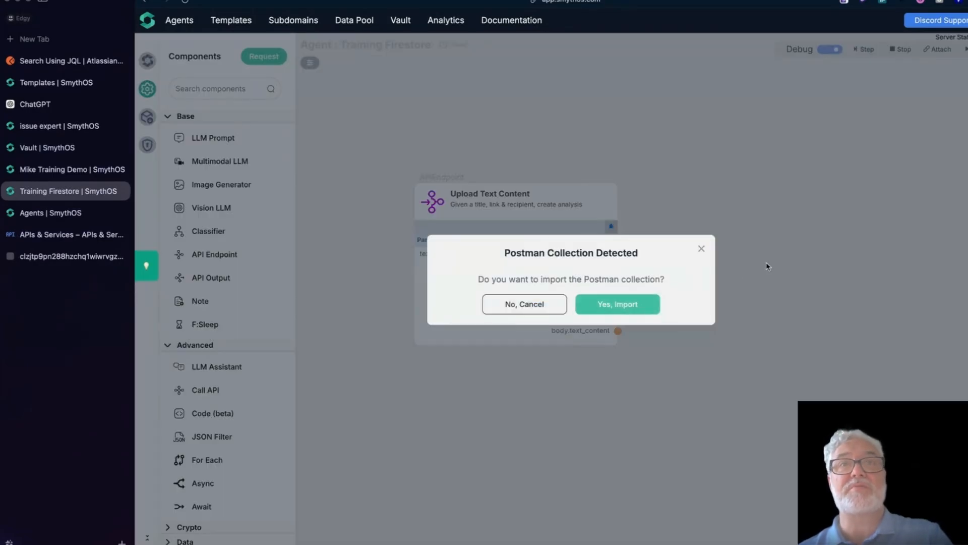
Step: Accept the Postman collection import and place the Upload Text Content API call near the endpoint
{"action": "left_click", "coordinate": [625, 303]}
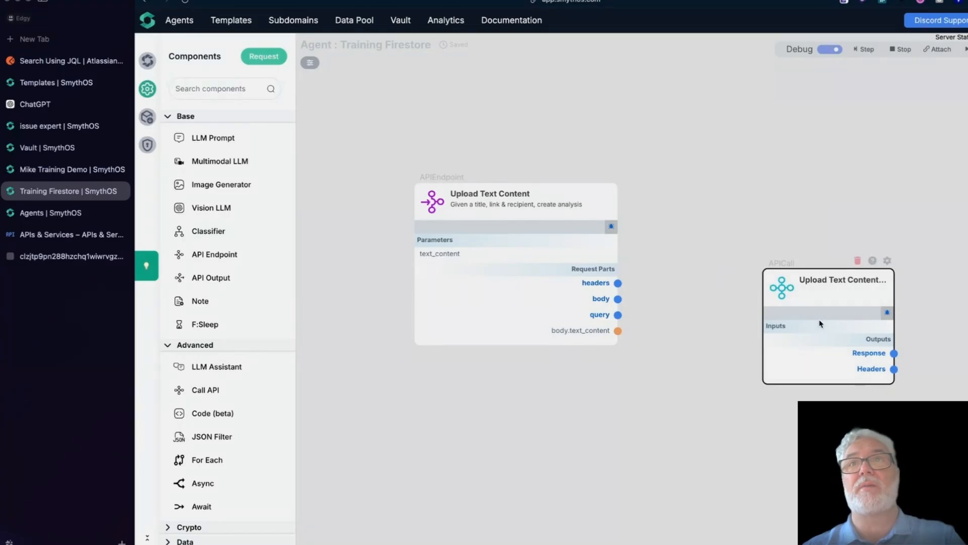
{"action": "left_click_drag", "start_coordinate": [846, 369], "coordinate": [885, 332]}
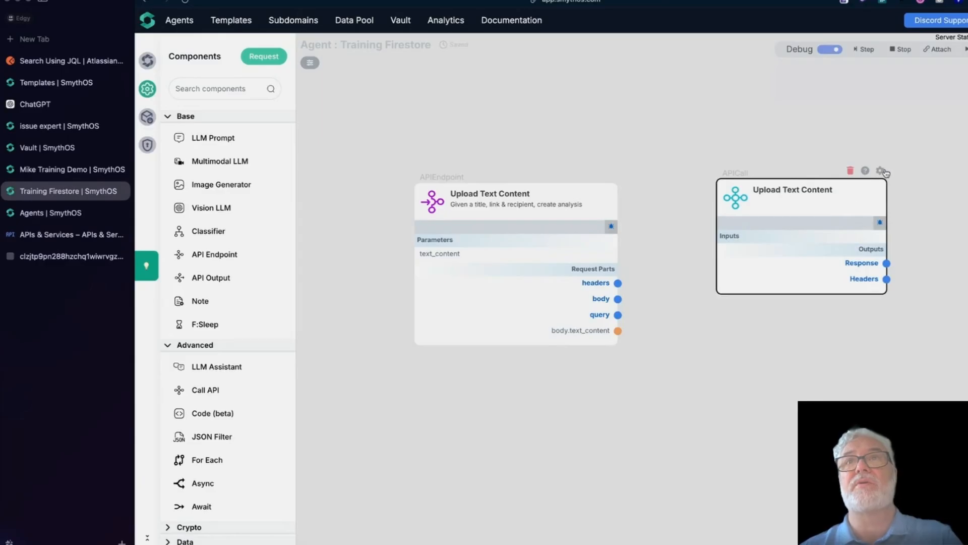
Step: Open the API call's settings to view its POST upload-txt-content URL and JSON body
{"action": "left_click", "coordinate": [882, 171]}
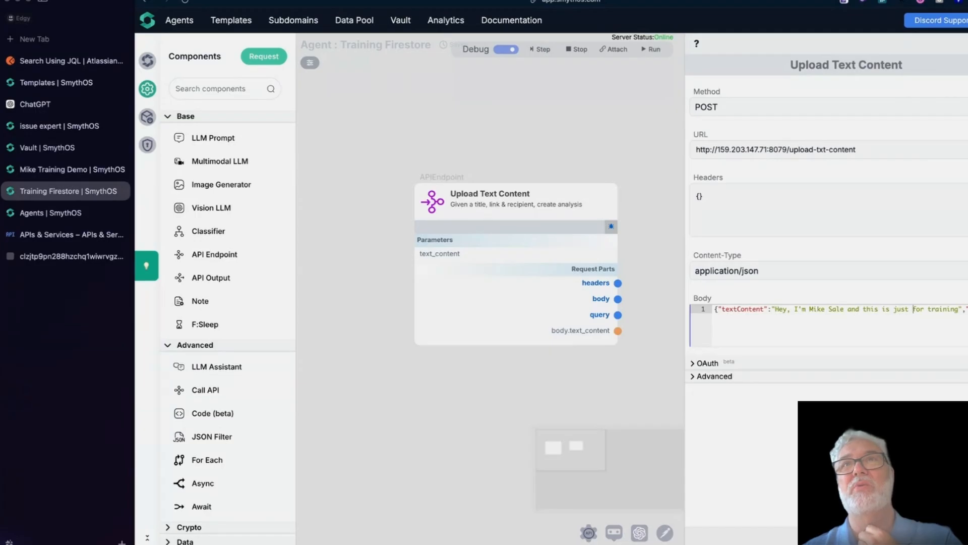
Step: Reopen the API call settings to inspect the textContent body sample text, then close the panel
{"action": "left_click", "coordinate": [966, 44]}
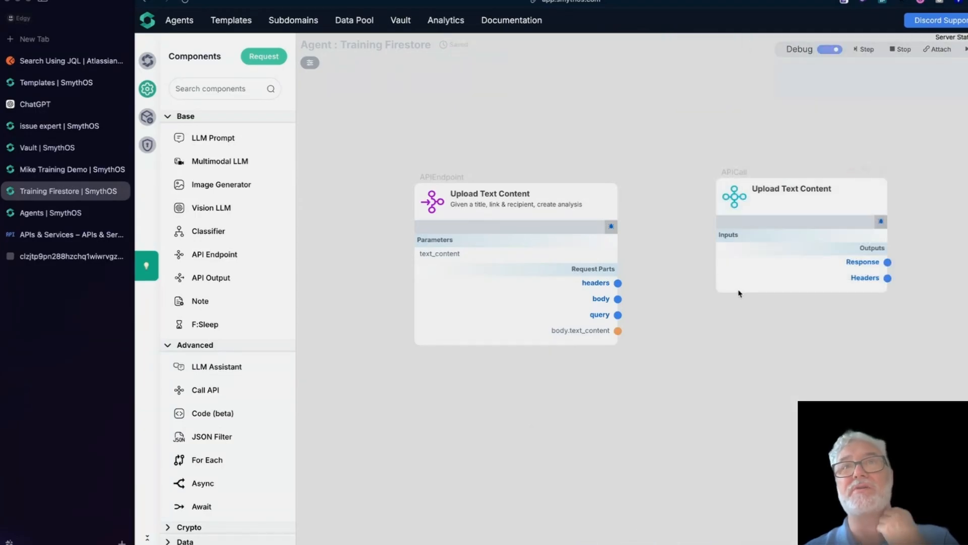
{"action": "left_click_drag", "start_coordinate": [734, 196], "coordinate": [715, 208]}
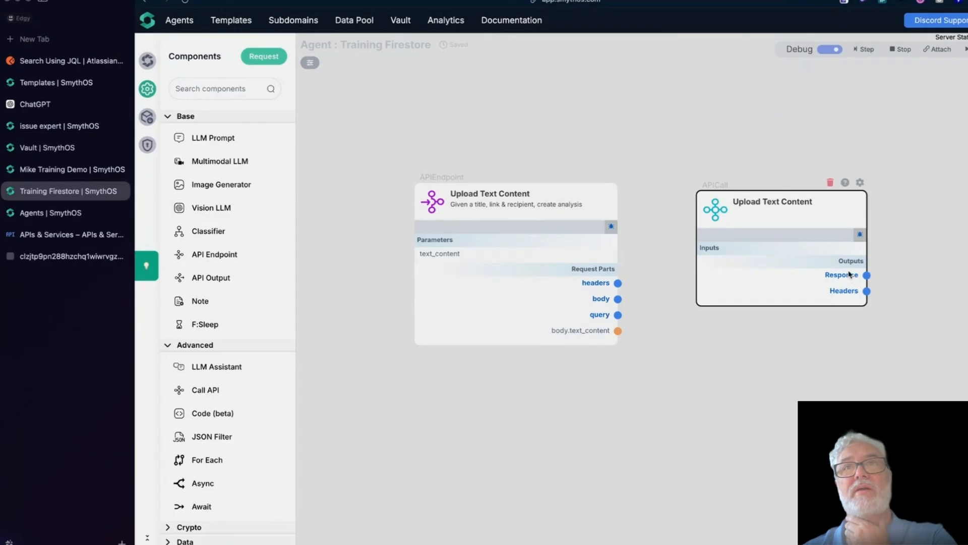
{"action": "left_click", "coordinate": [860, 182]}
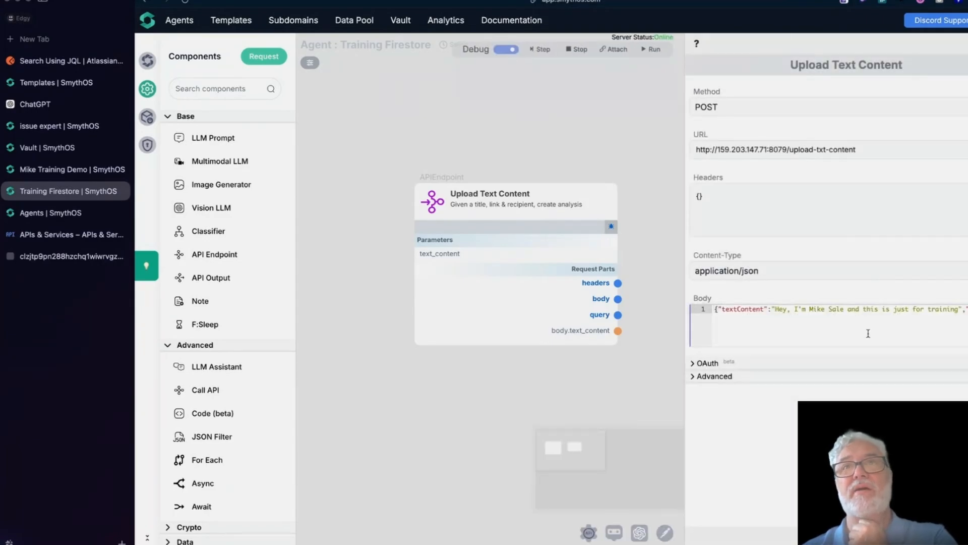
{"action": "left_click_drag", "start_coordinate": [777, 309], "coordinate": [958, 307]}
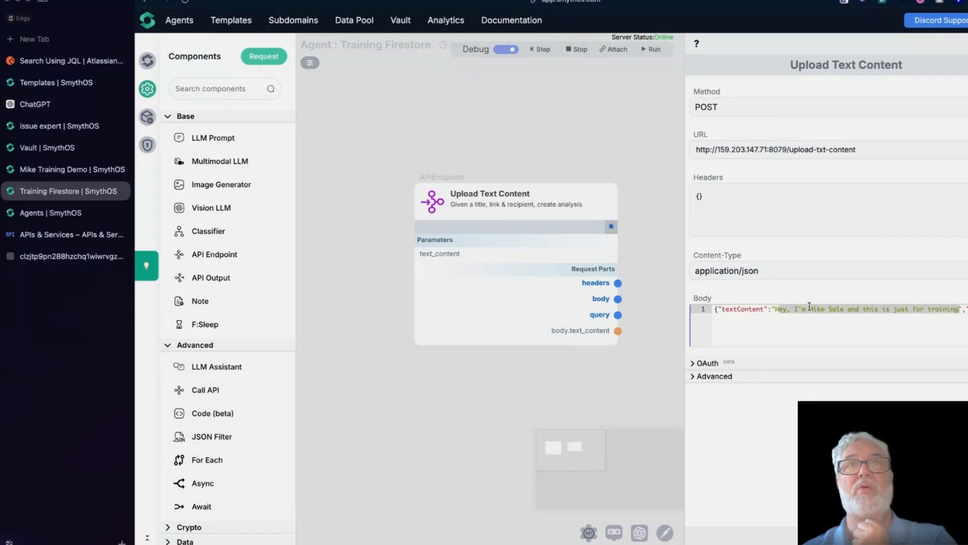
{"action": "left_click", "coordinate": [439, 258]}
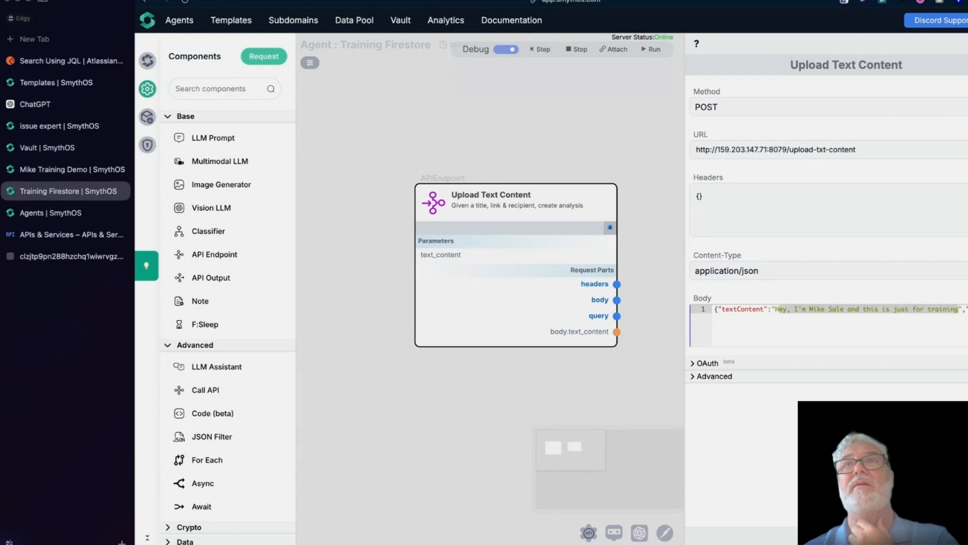
{"action": "left_click", "coordinate": [965, 43]}
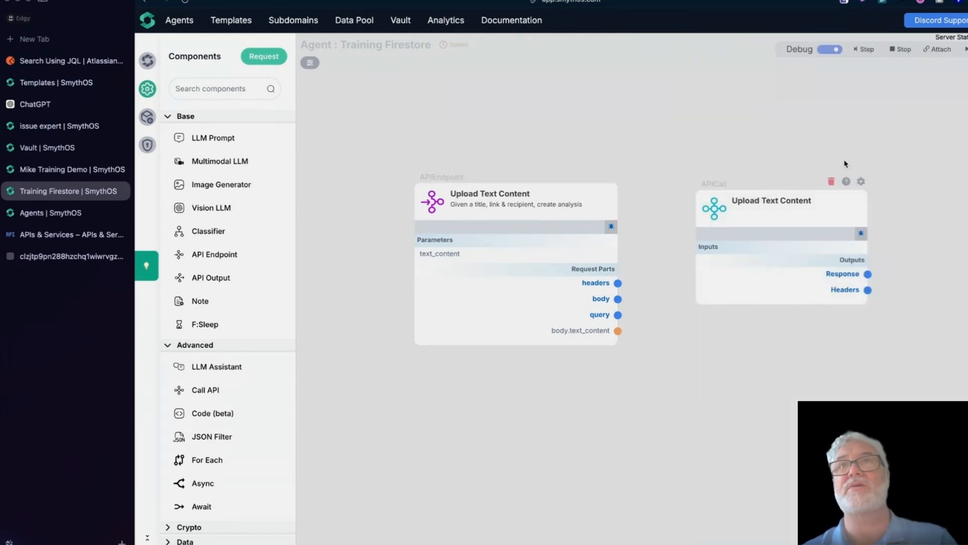
Step: With Debug off, add a text_content input to the API call and wire body.text_content into it
{"action": "left_click", "coordinate": [827, 49]}
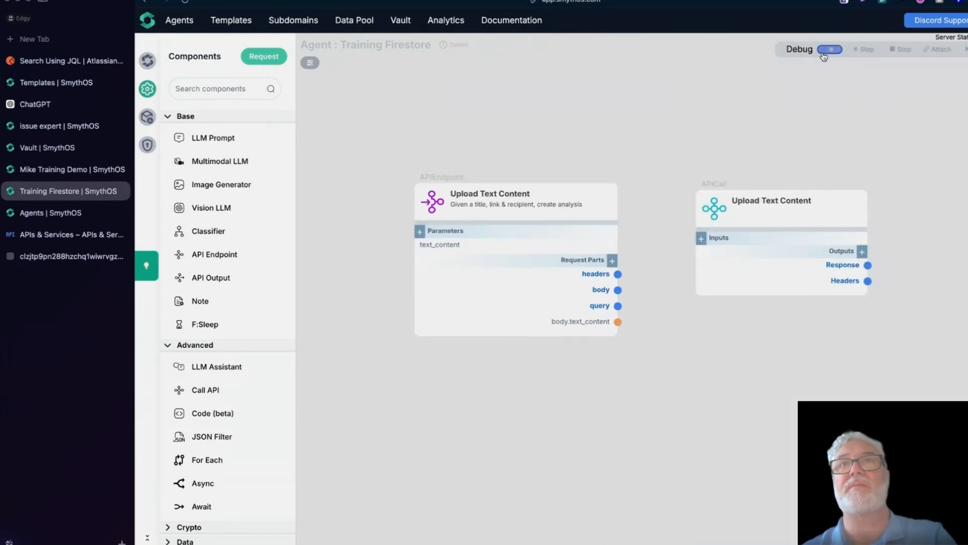
{"action": "left_click", "coordinate": [701, 233]}
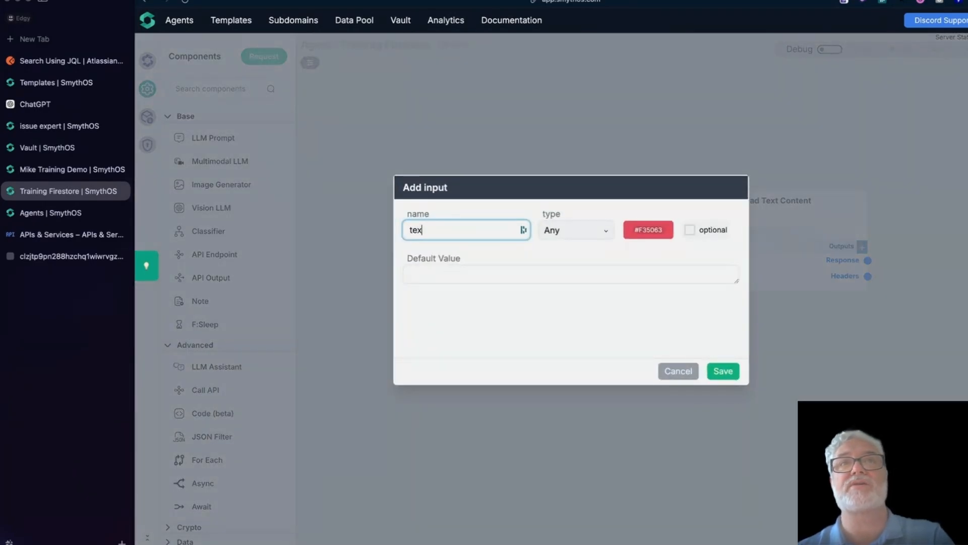
{"action": "type", "text": "text_content"}
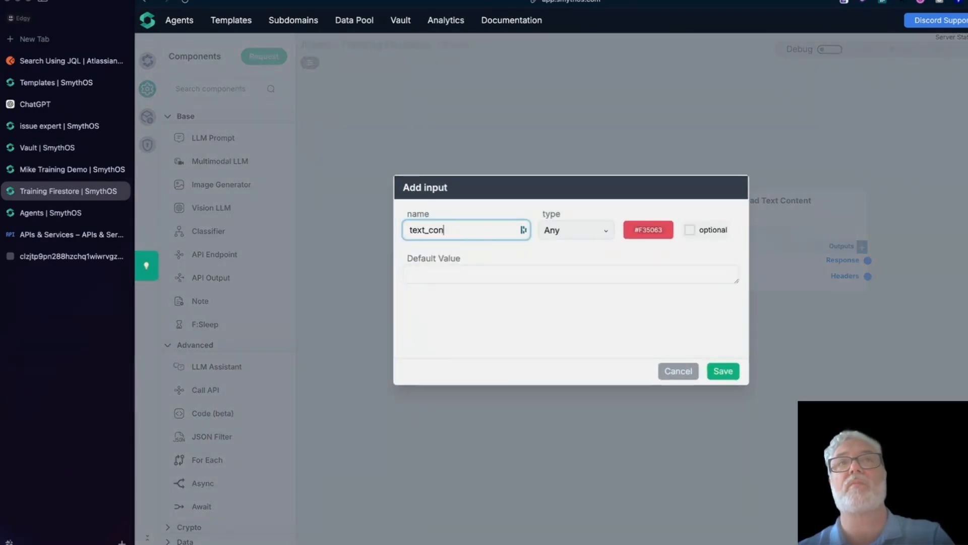
{"action": "left_click", "coordinate": [723, 371]}
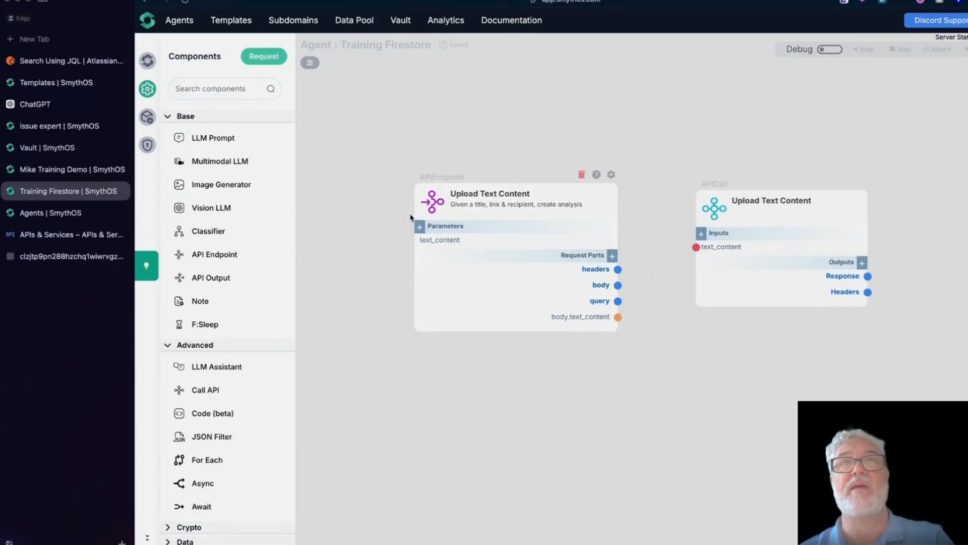
{"action": "left_click_drag", "start_coordinate": [618, 318], "coordinate": [696, 247]}
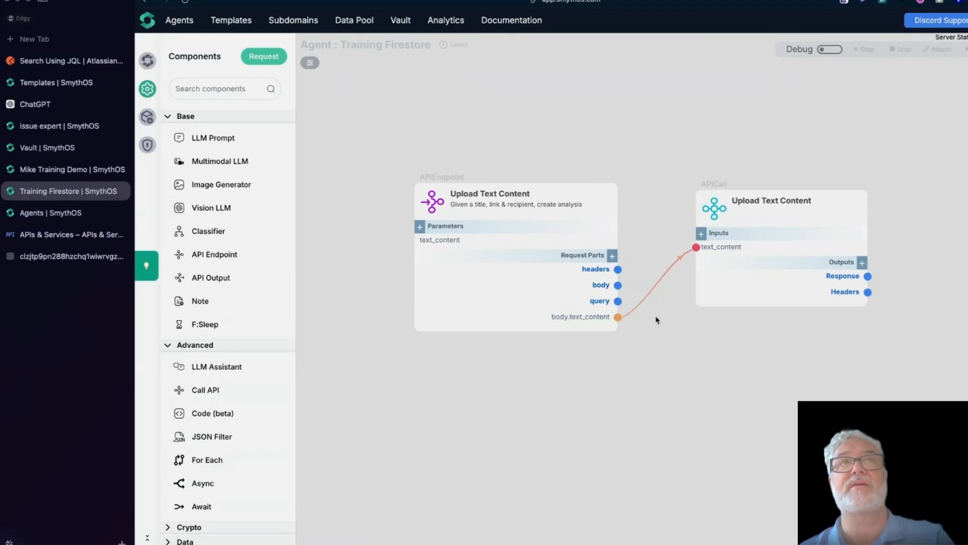
{"action": "left_click", "coordinate": [44, 129]}
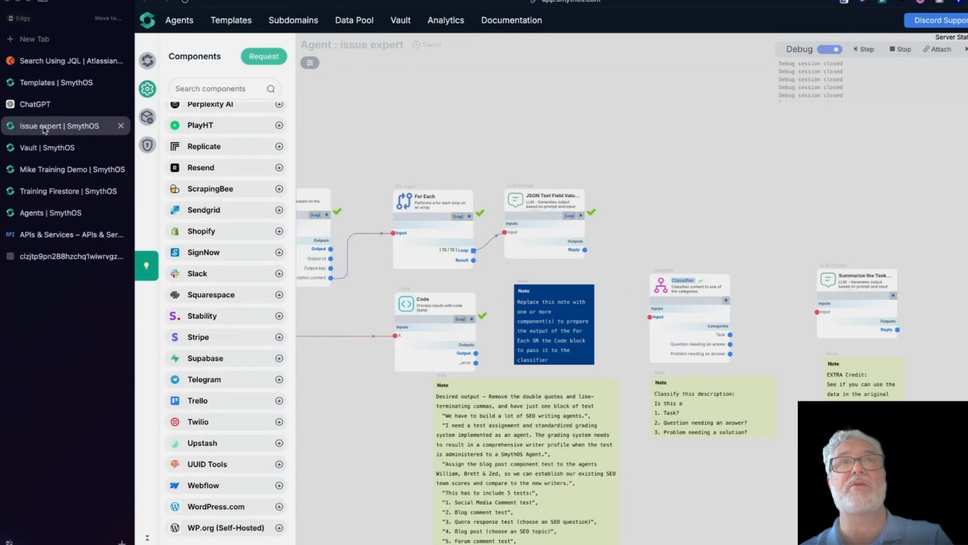
{"action": "left_click_drag", "start_coordinate": [341, 348], "coordinate": [676, 366]}
{"action": "scroll", "coordinate": [511, 429], "scroll_direction": "up", "scroll_amount": 5}
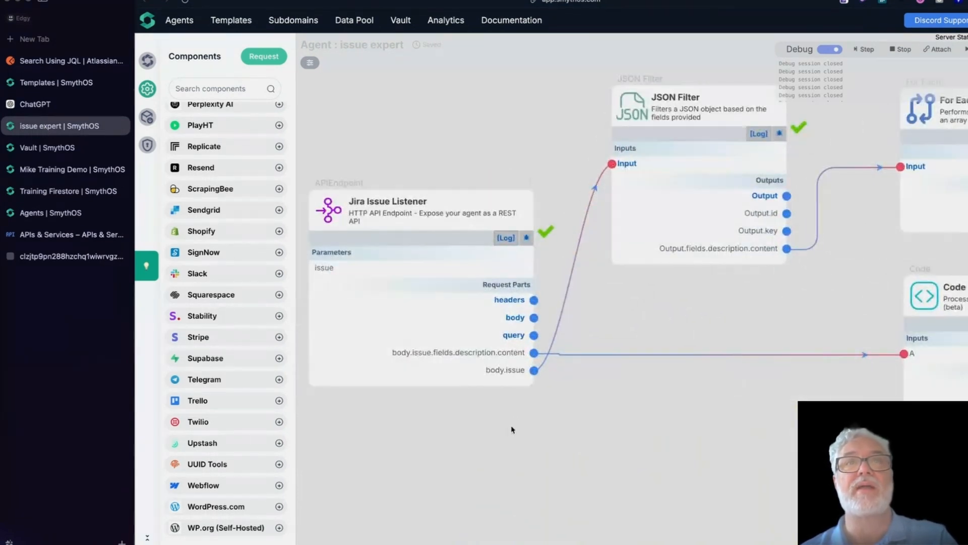
{"action": "mouse_move", "coordinate": [515, 372]}
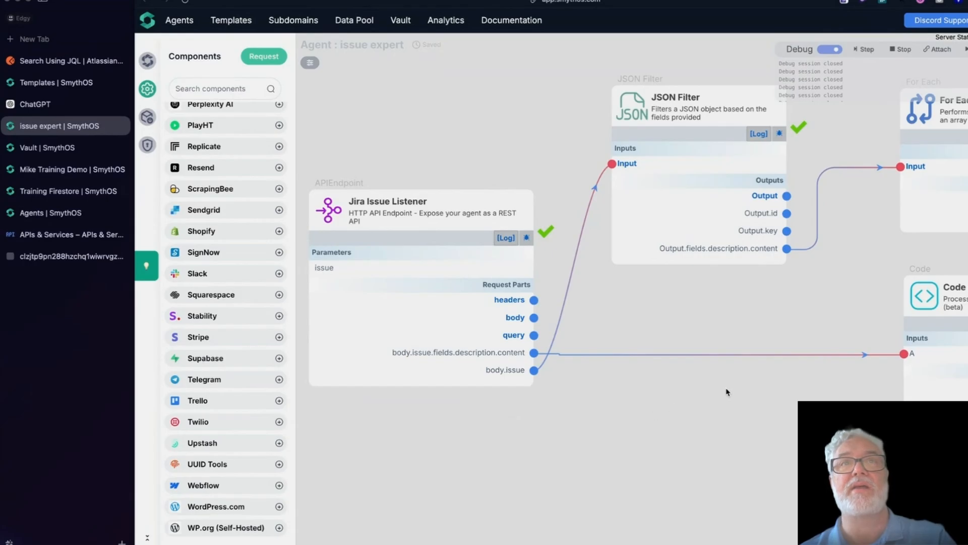
{"action": "scroll", "coordinate": [746, 384], "scroll_direction": "right", "scroll_amount": 3}
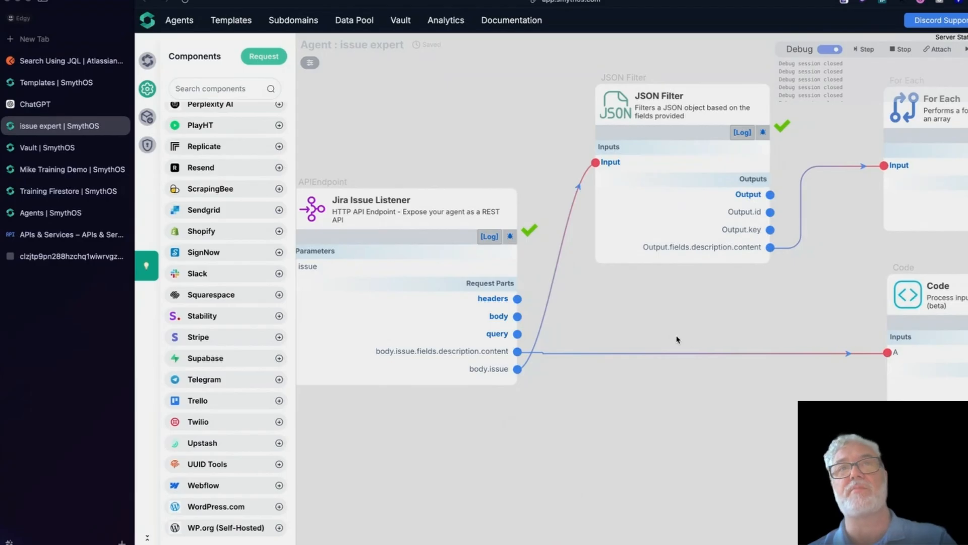
{"action": "mouse_move", "coordinate": [504, 314]}
{"action": "left_click", "coordinate": [462, 315]}
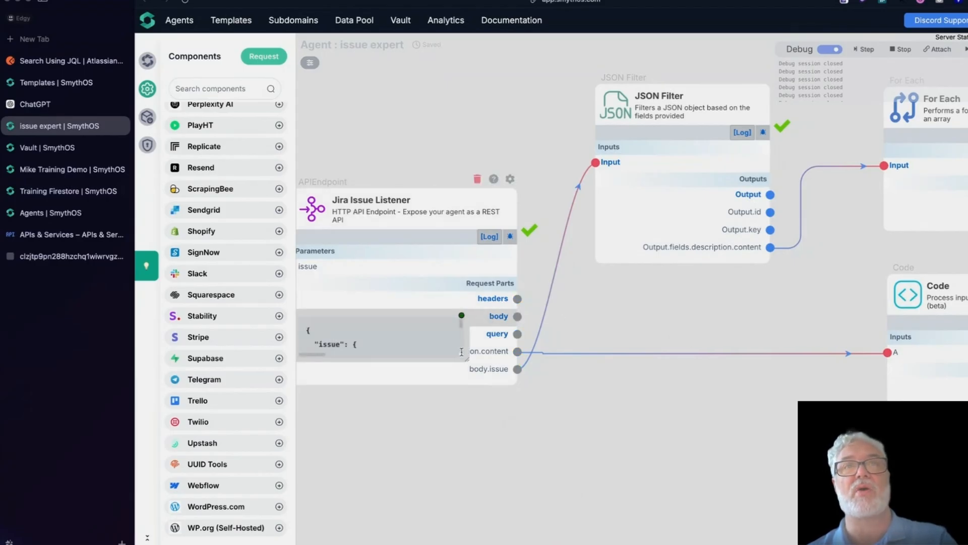
{"action": "left_click_drag", "start_coordinate": [468, 358], "coordinate": [910, 517]}
{"action": "scroll", "coordinate": [907, 341], "scroll_direction": "down", "scroll_amount": 15}
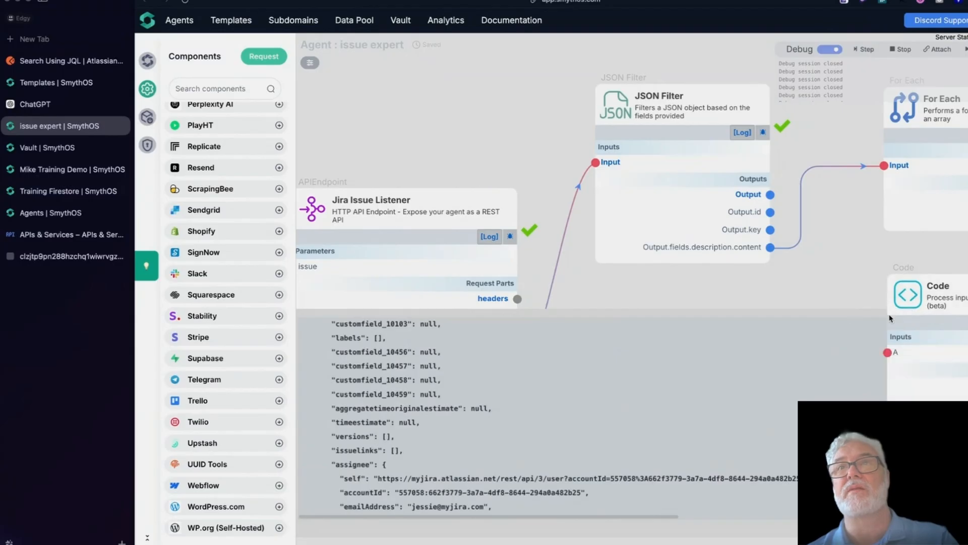
{"action": "left_click", "coordinate": [905, 315]}
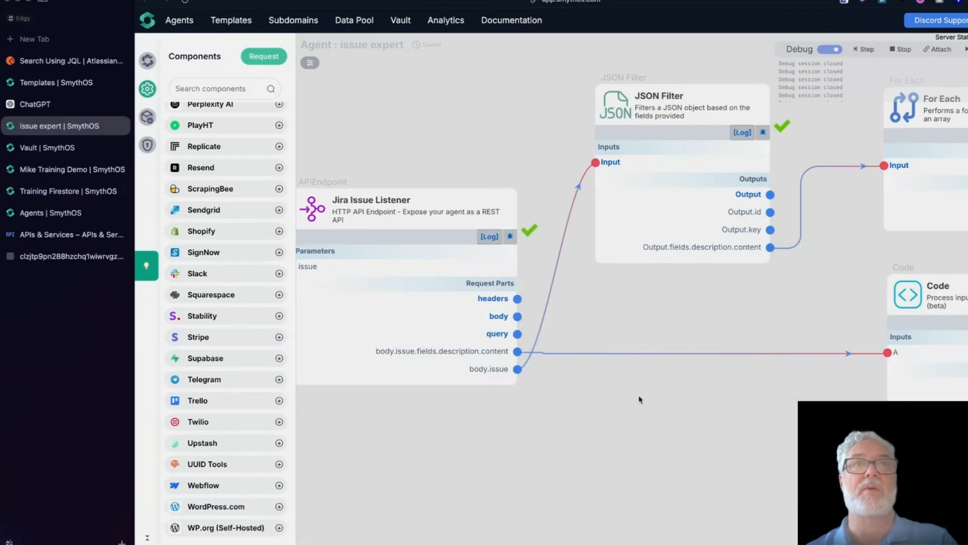
{"action": "scroll", "coordinate": [605, 434], "scroll_direction": "down", "scroll_amount": 5}
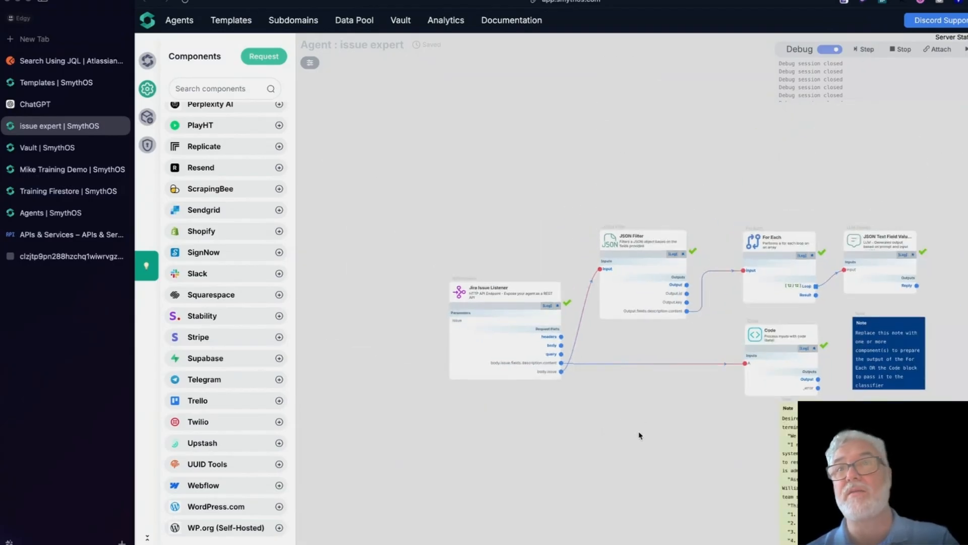
{"action": "left_click_drag", "start_coordinate": [640, 436], "coordinate": [519, 320]}
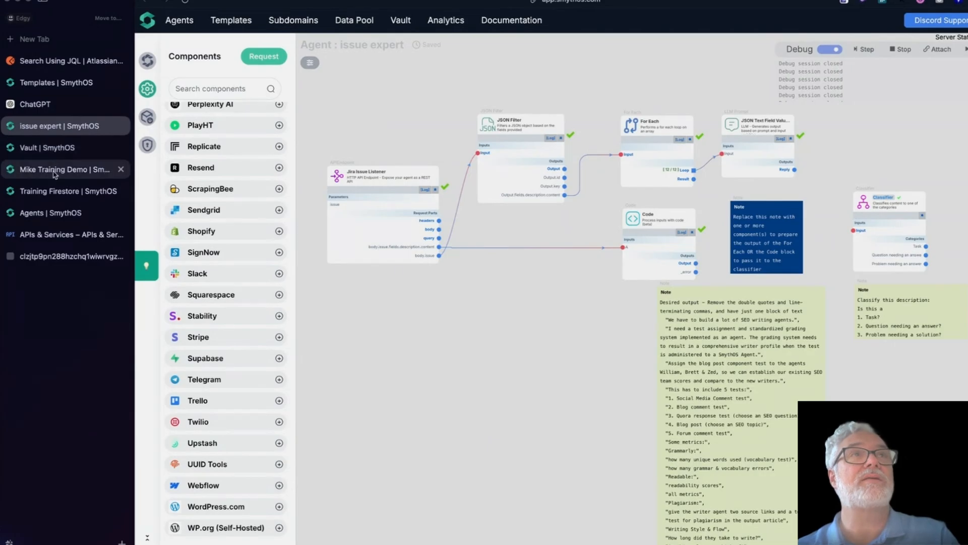
Step: Return to the Training Firestore agent, move the API call node up-left, and switch Debug on
{"action": "left_click", "coordinate": [50, 192]}
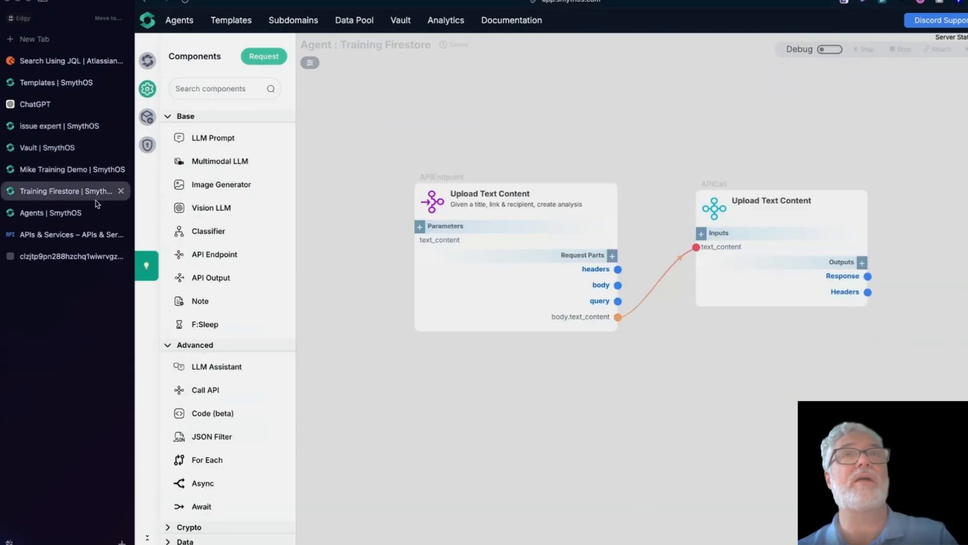
{"action": "left_click_drag", "start_coordinate": [713, 212], "coordinate": [698, 198]}
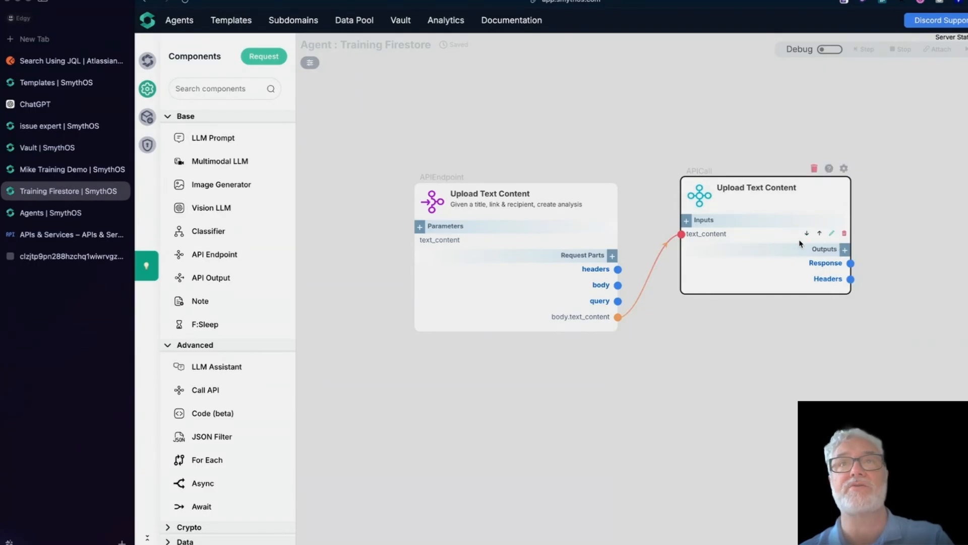
{"action": "left_click", "coordinate": [830, 49]}
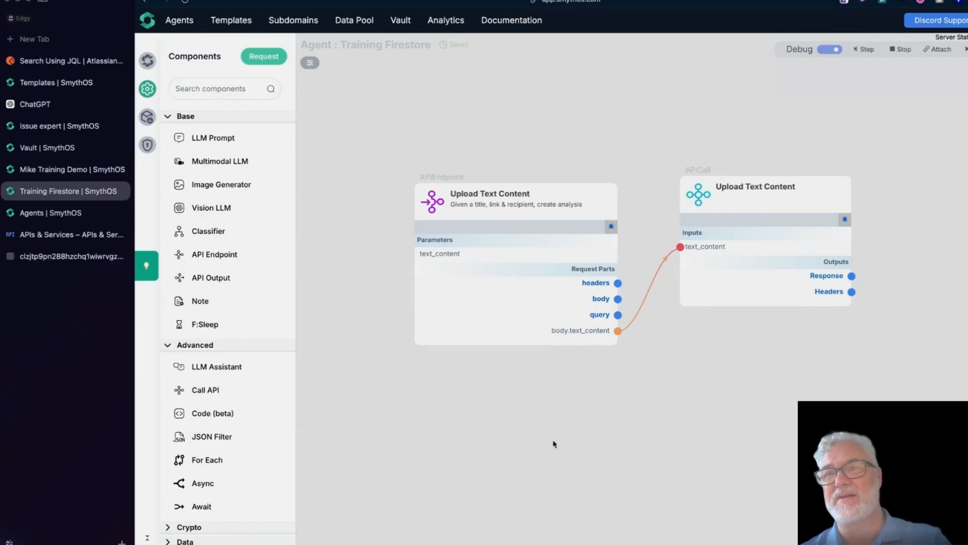
Step: Inject 'This is the content that I want to store in a file…' as text_content and step past the endpoint
{"action": "left_click", "coordinate": [612, 230]}
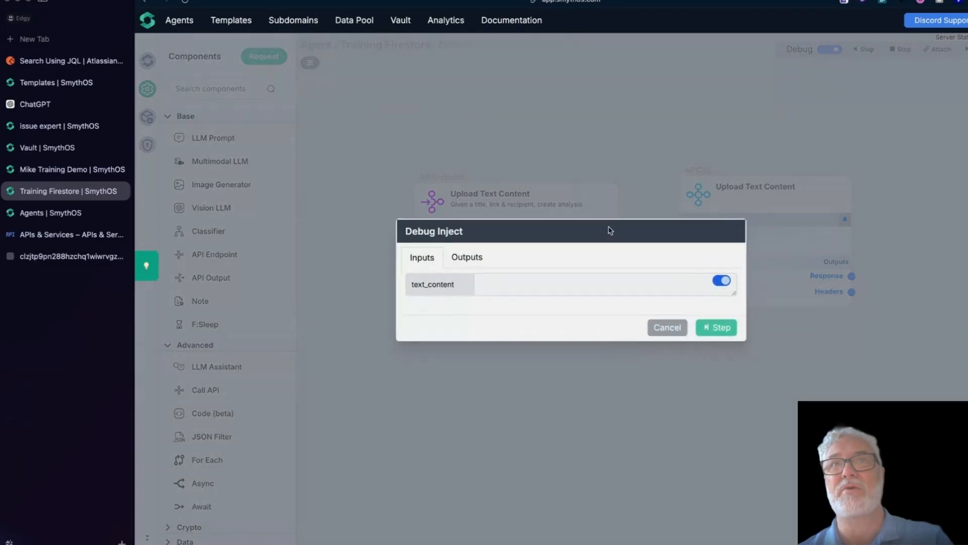
{"action": "left_click", "coordinate": [503, 289]}
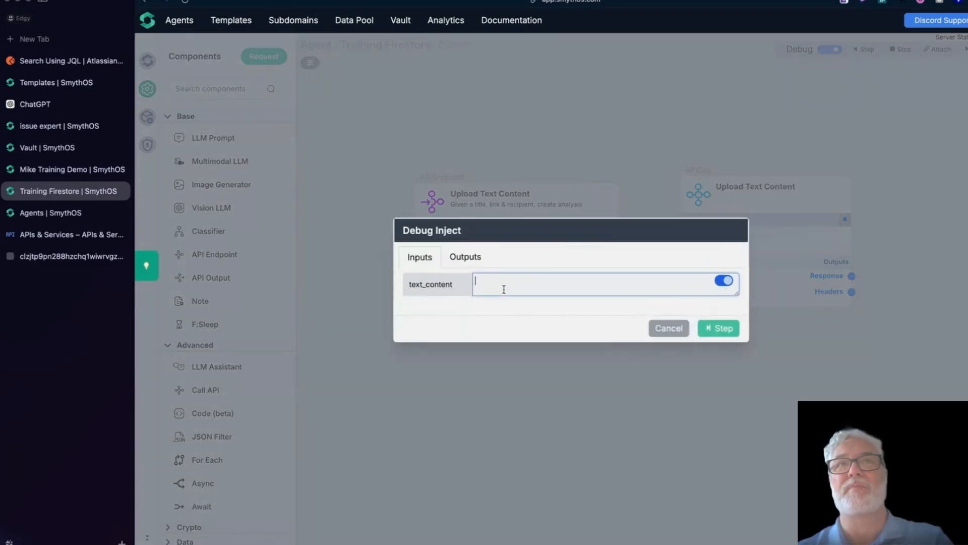
{"action": "type", "text": "This is the content that I want to s"}
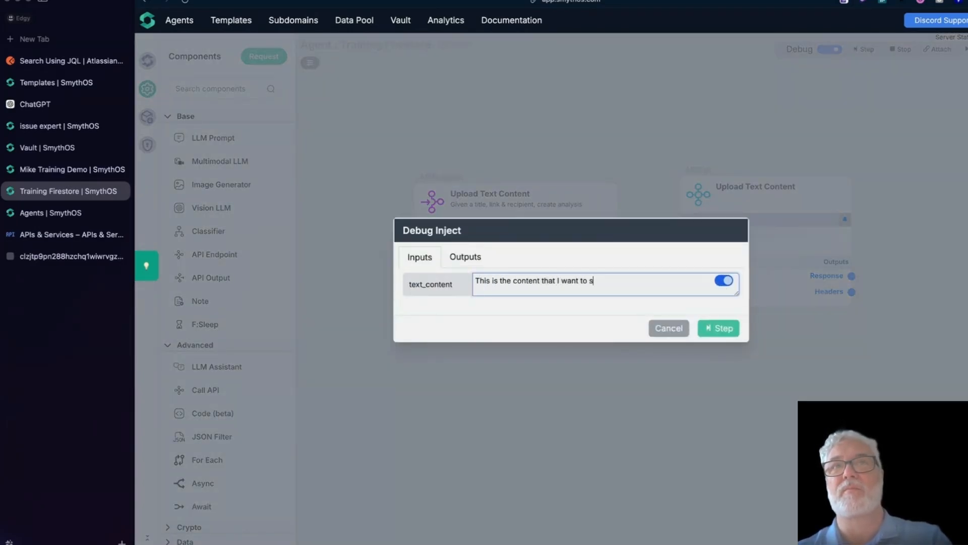
{"action": "type", "text": "tore in a file that I can share with others via"}
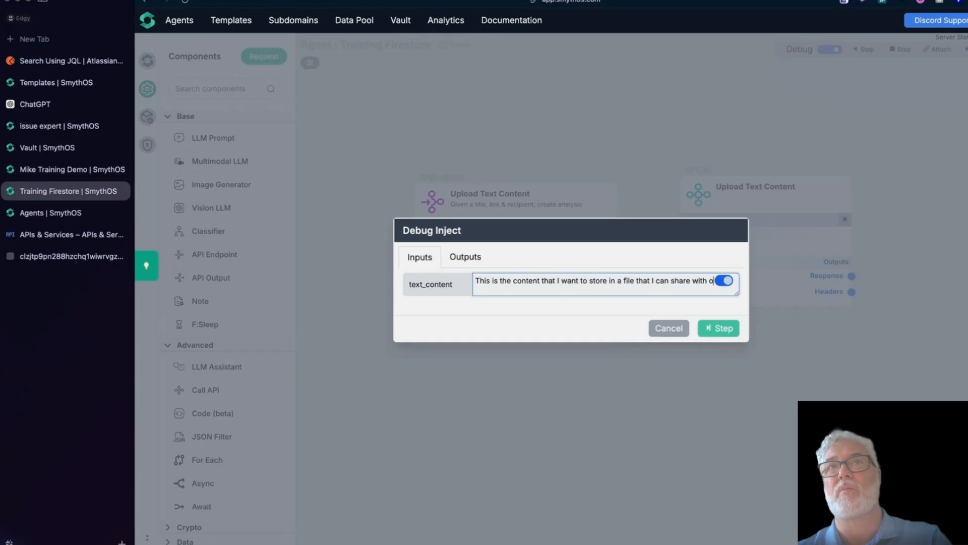
{"action": "left_click", "coordinate": [729, 330]}
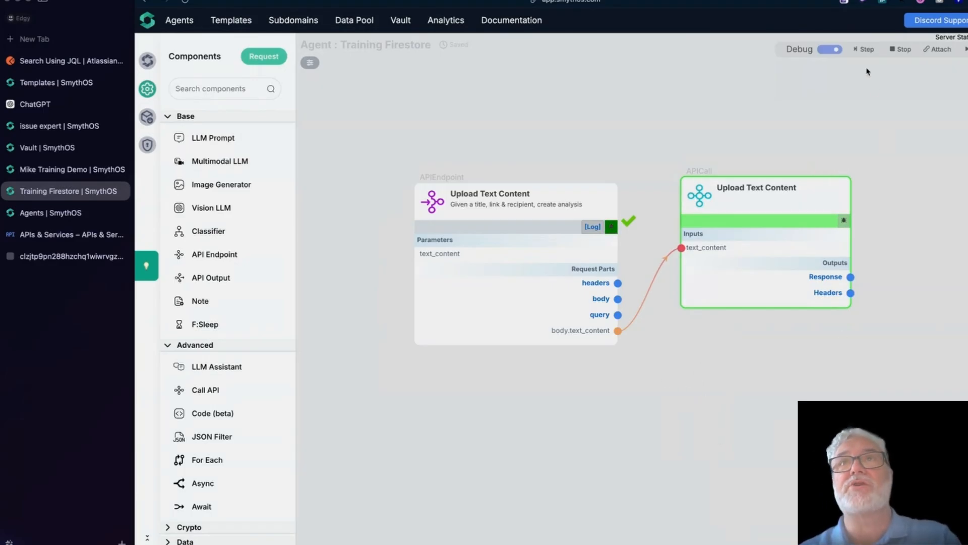
Step: Step into the API call, review its SUCCESS output, and select the returned file url
{"action": "left_click", "coordinate": [865, 49]}
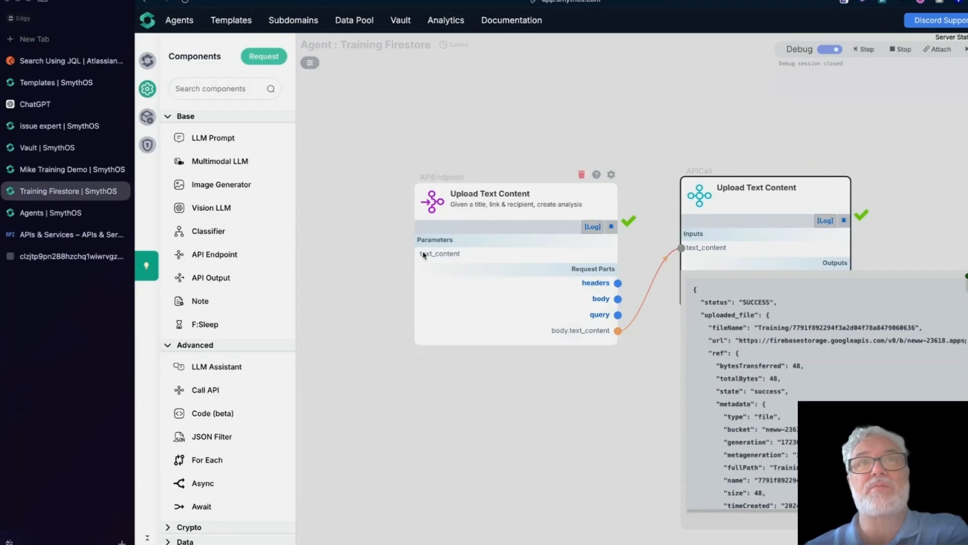
{"action": "mouse_move", "coordinate": [565, 336]}
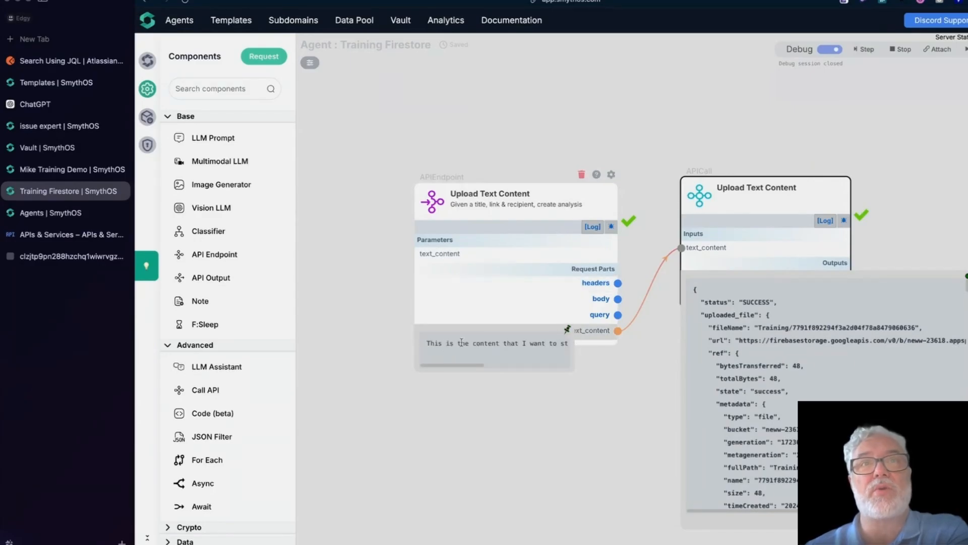
{"action": "left_click_drag", "start_coordinate": [445, 364], "coordinate": [536, 381]}
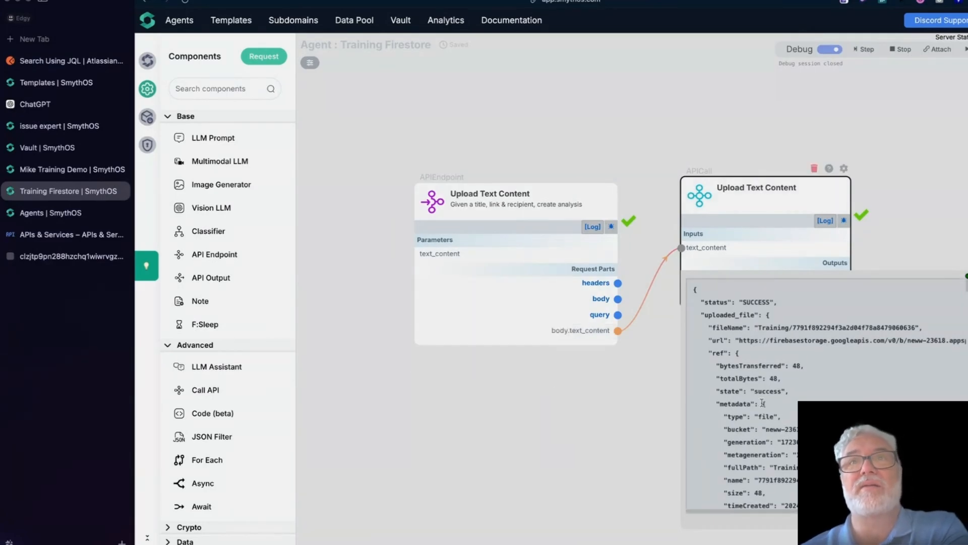
{"action": "scroll", "coordinate": [763, 403], "scroll_direction": "down", "scroll_amount": 1}
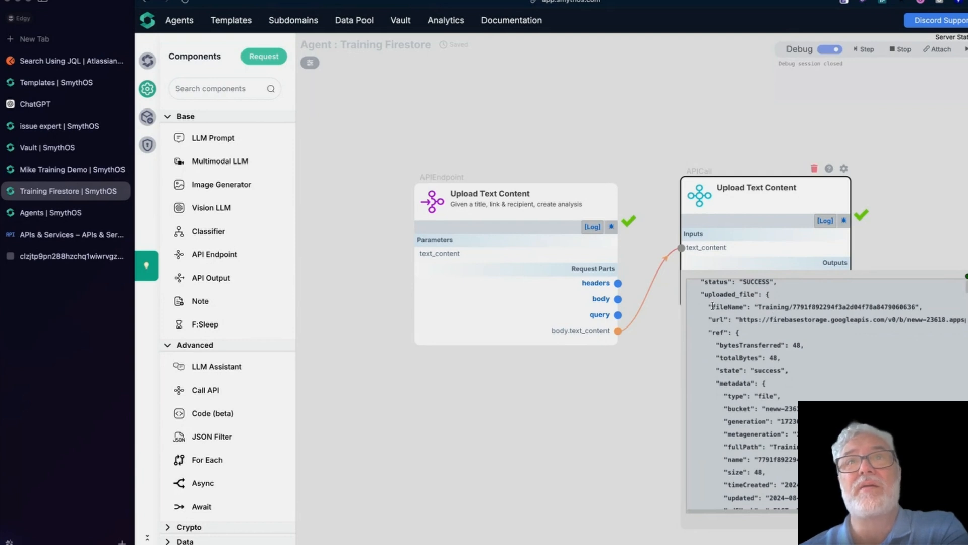
{"action": "left_click_drag", "start_coordinate": [711, 306], "coordinate": [746, 337]}
{"action": "scroll", "coordinate": [767, 396], "scroll_direction": "down", "scroll_amount": 10}
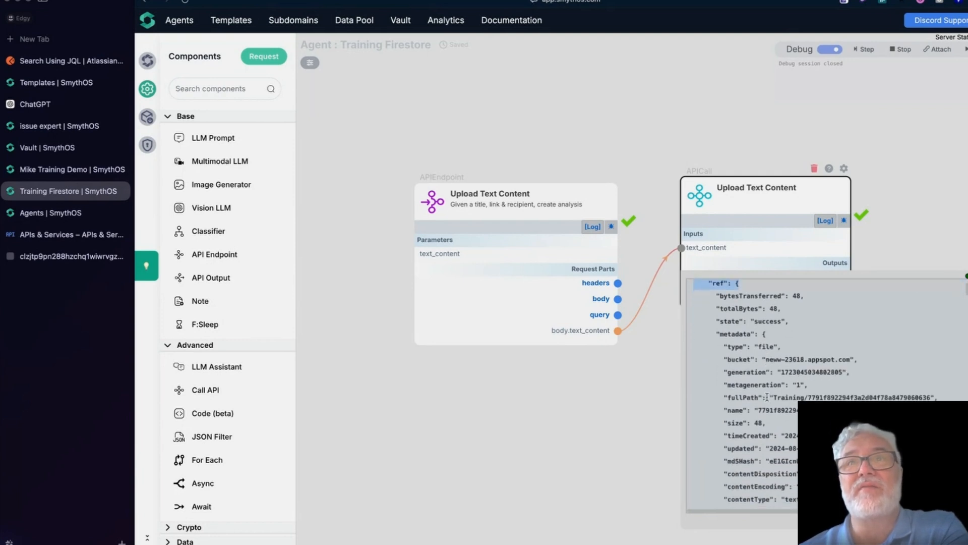
{"action": "scroll", "coordinate": [767, 397], "scroll_direction": "down", "scroll_amount": 10}
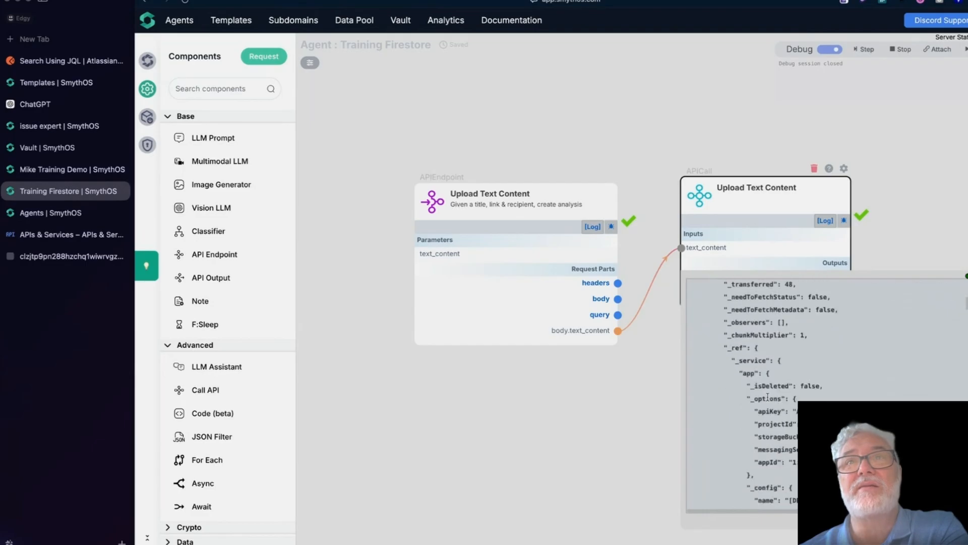
{"action": "scroll", "coordinate": [769, 396], "scroll_direction": "down", "scroll_amount": 15}
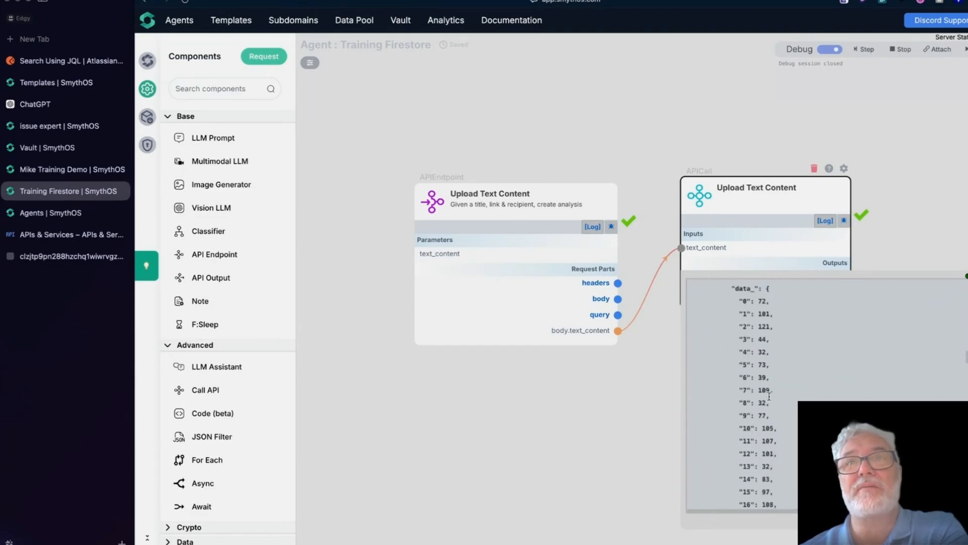
{"action": "scroll", "coordinate": [770, 396], "scroll_direction": "up", "scroll_amount": 20}
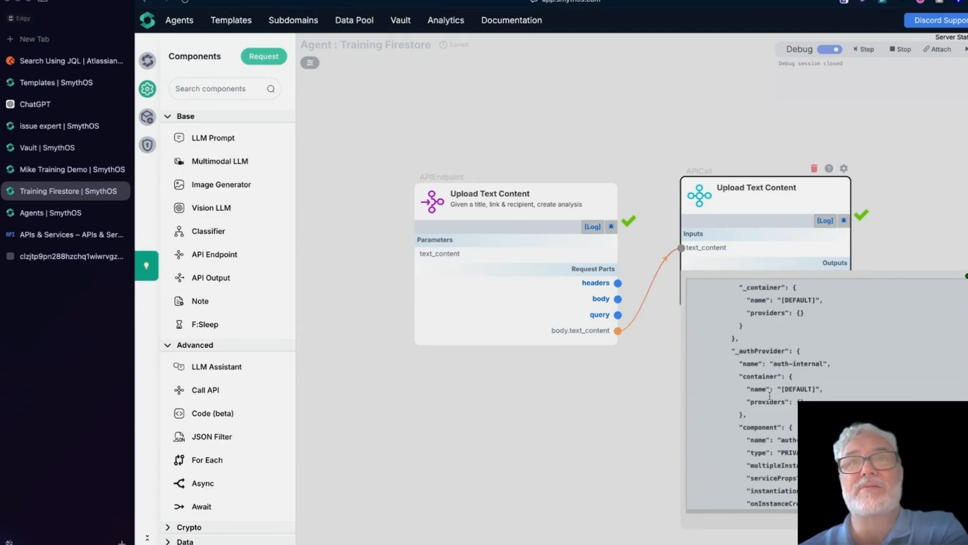
{"action": "left_click", "coordinate": [773, 347]}
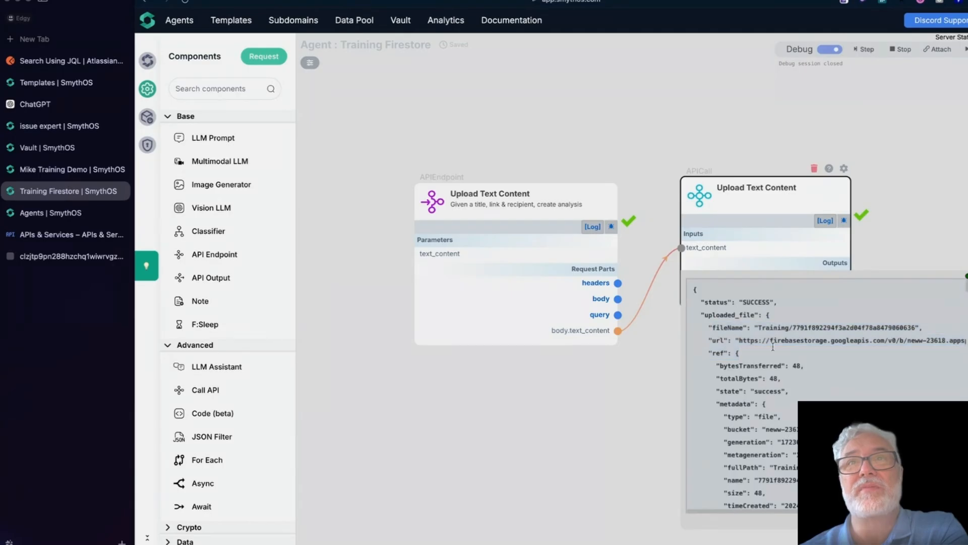
{"action": "left_click_drag", "start_coordinate": [739, 341], "coordinate": [953, 342]}
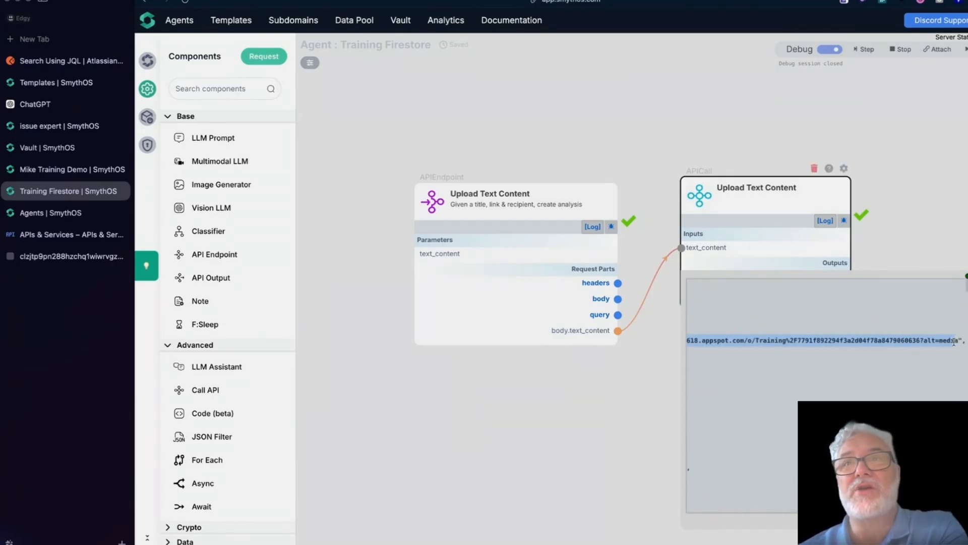
Step: Copy the returned storage URL and open it in a new browser tab to check the file's text
{"action": "right_click", "coordinate": [917, 343]}
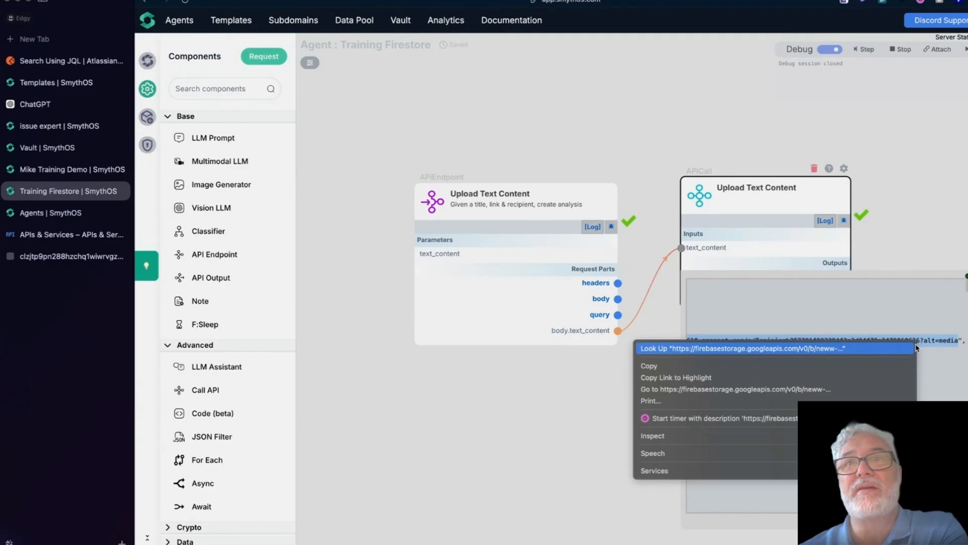
{"action": "left_click", "coordinate": [779, 366]}
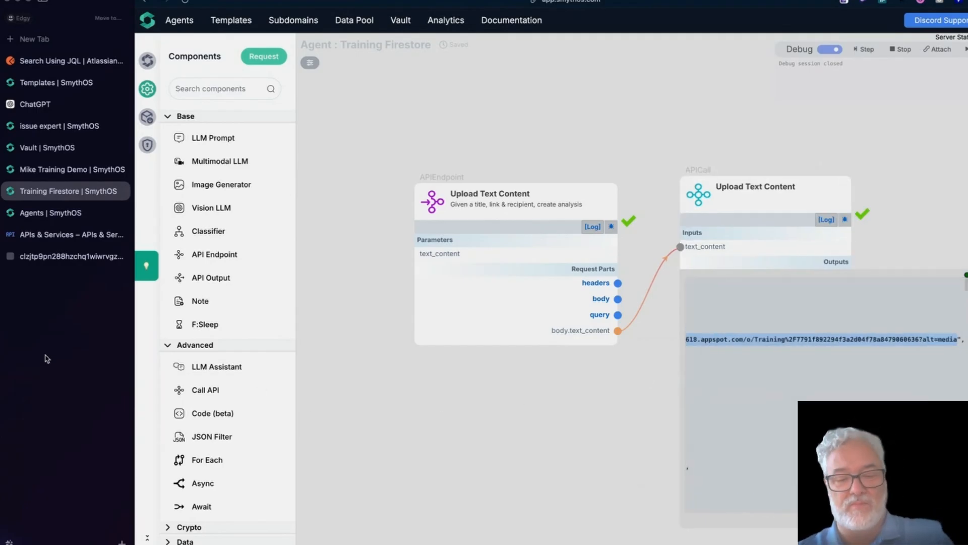
{"action": "key", "text": "super+t"}
{"action": "key", "text": "super+v"}
{"action": "key", "text": "Return"}
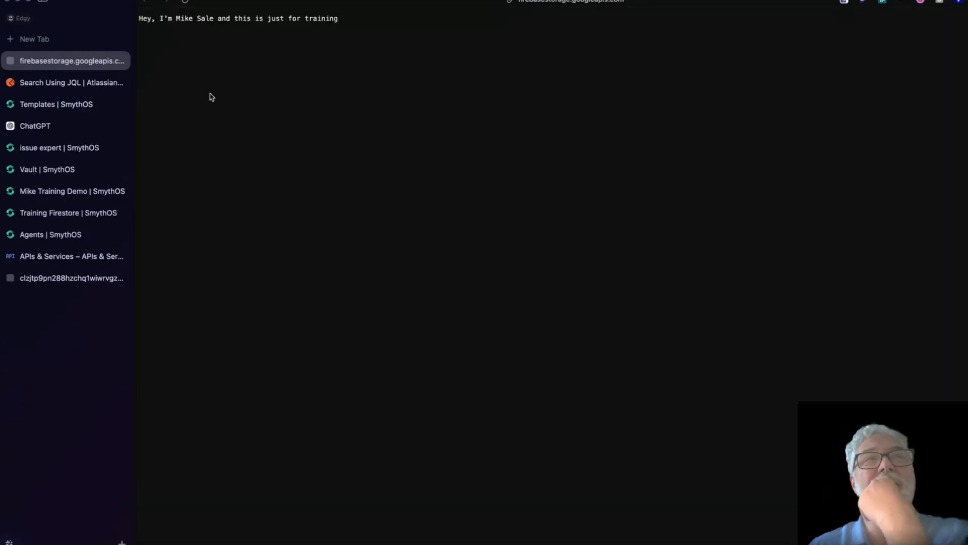
{"action": "left_click_drag", "start_coordinate": [139, 18], "coordinate": [379, 25]}
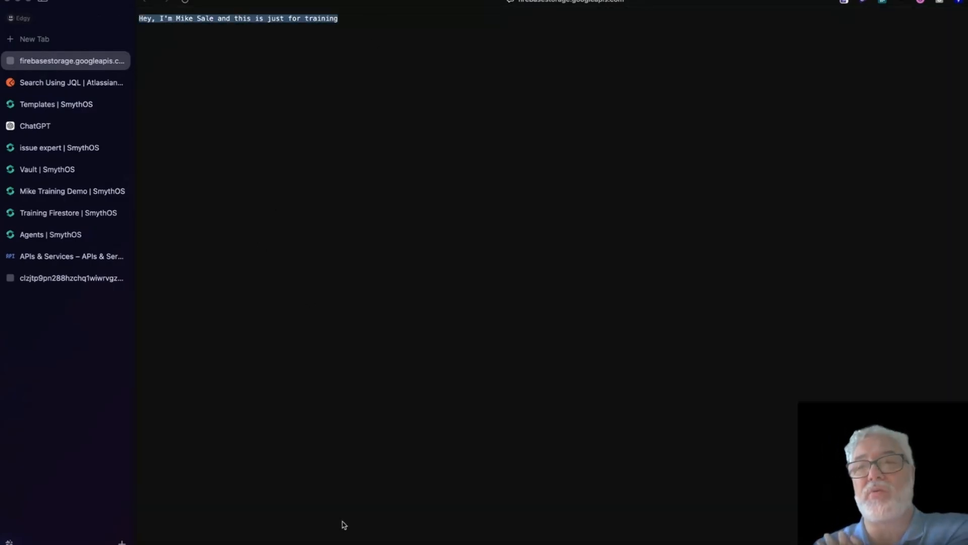
{"action": "left_click", "coordinate": [350, 439]}
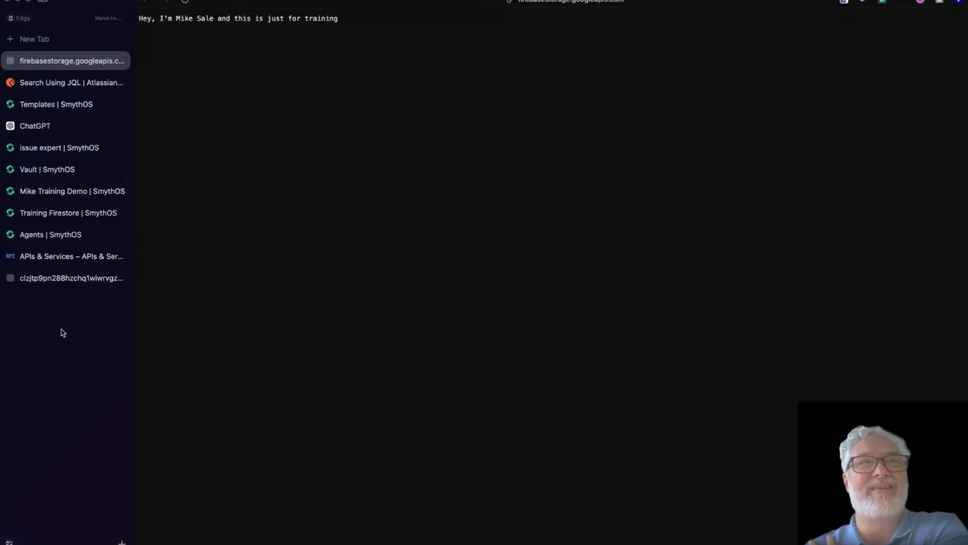
Step: Close the OpenAPI spec page and return to the Training Firestore agent canvas
{"action": "left_click", "coordinate": [56, 281]}
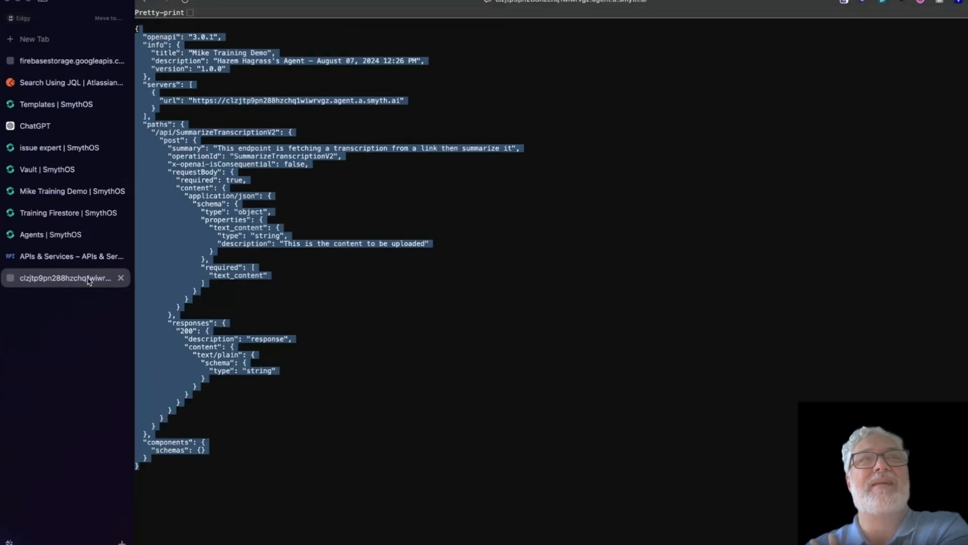
{"action": "left_click", "coordinate": [121, 278]}
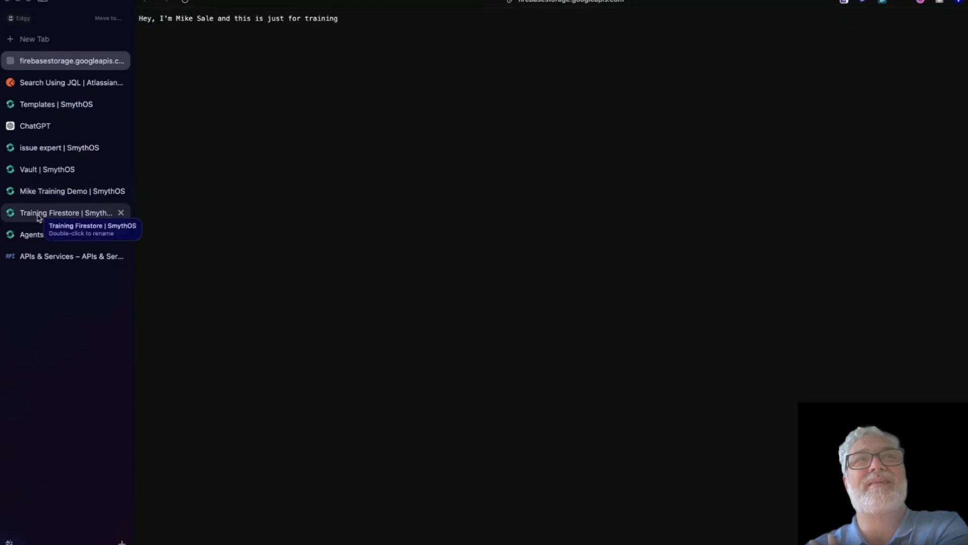
{"action": "left_click", "coordinate": [38, 216]}
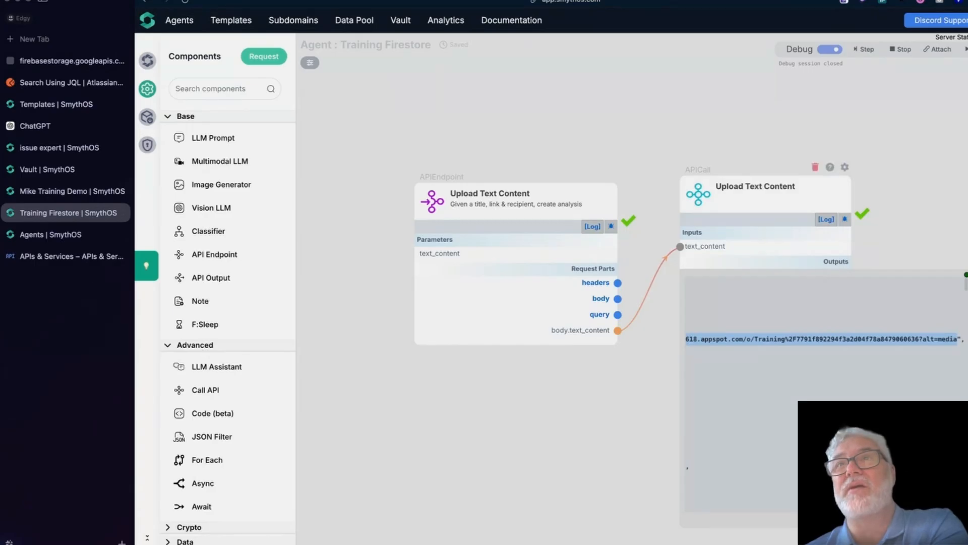
Step: Replace the Upload Text Content body's hard-coded textContent sentence with the {{text_content}} placeholder
{"action": "left_click", "coordinate": [965, 275]}
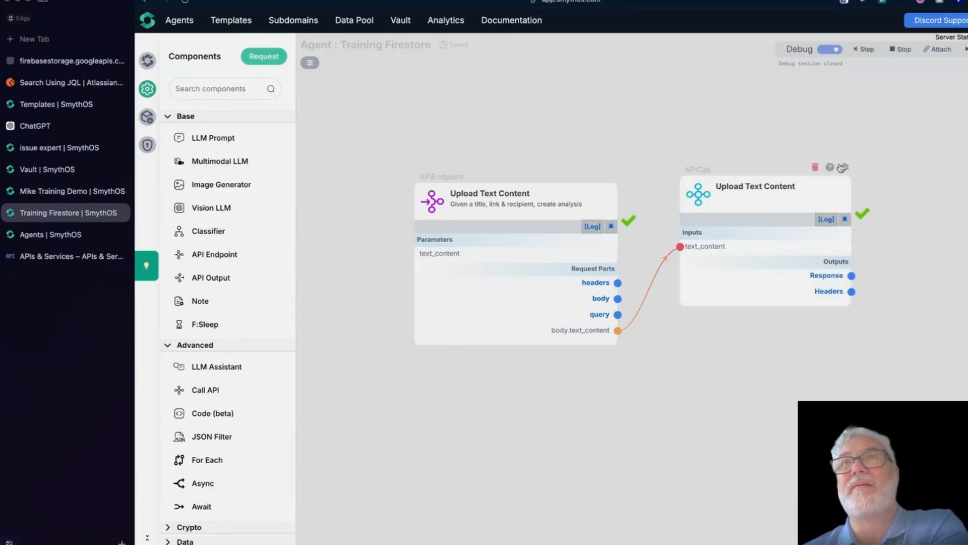
{"action": "left_click", "coordinate": [845, 167]}
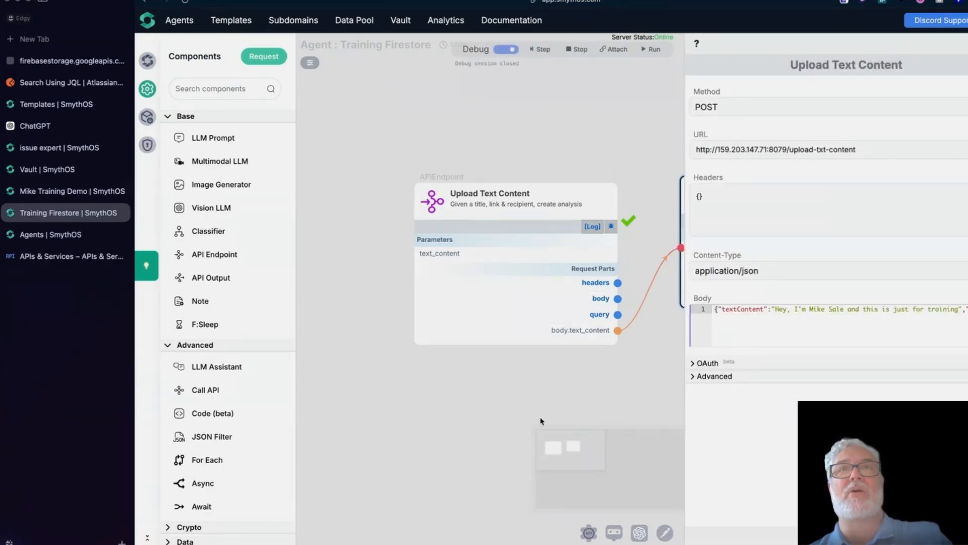
{"action": "left_click_drag", "start_coordinate": [775, 309], "coordinate": [958, 307]}
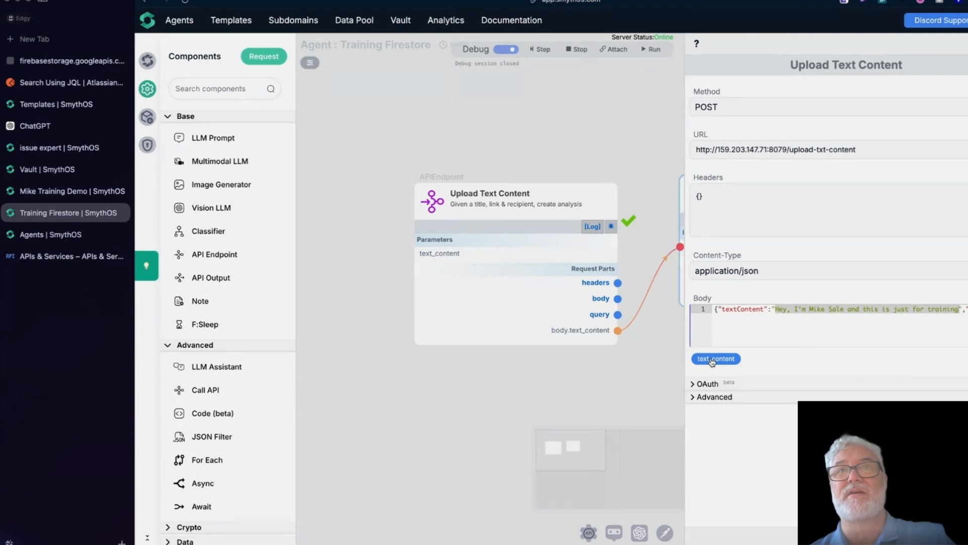
{"action": "left_click", "coordinate": [712, 359]}
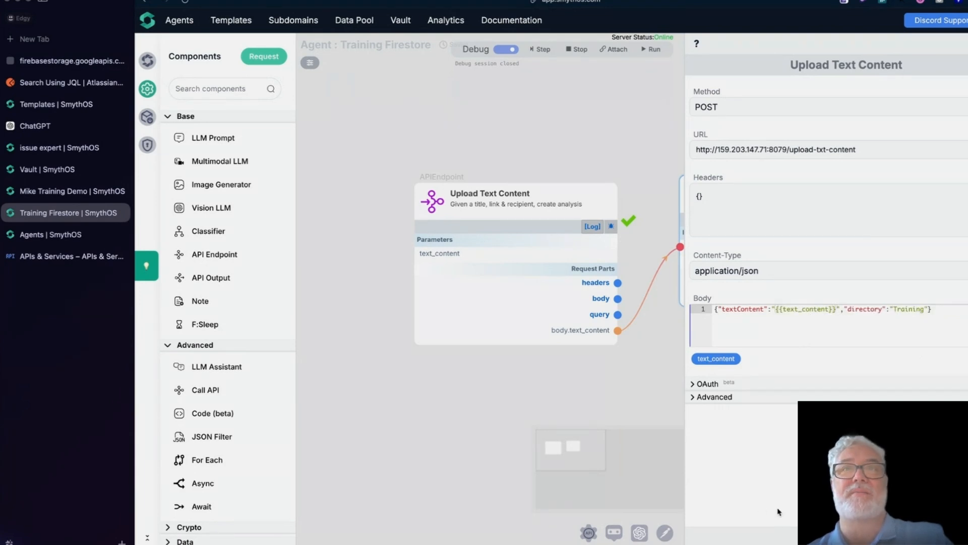